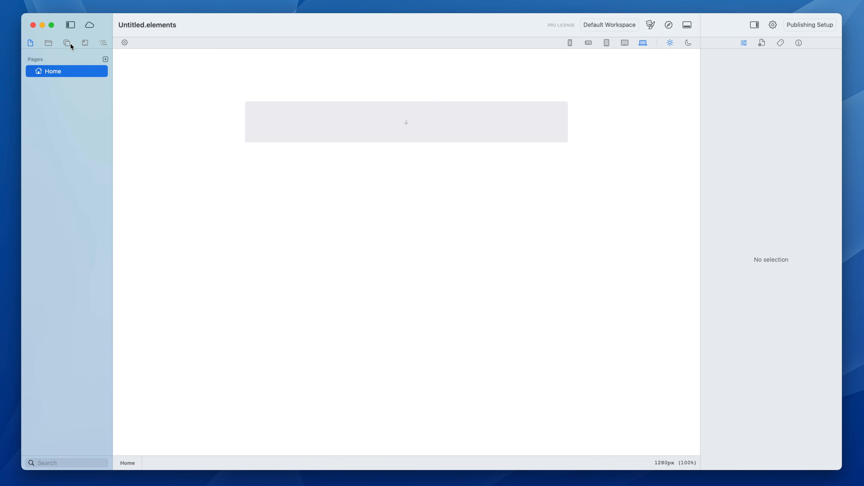
Look through the project's resources, component library, templates and page structure.
left_click(47, 43)
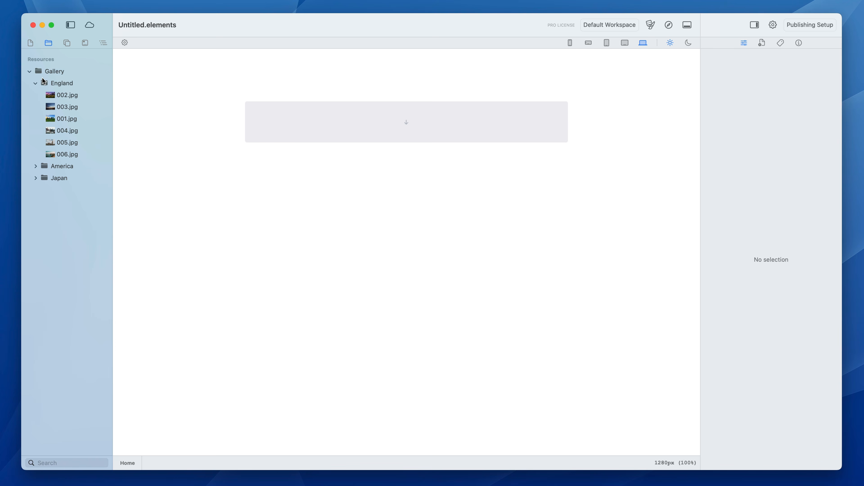
left_click(67, 43)
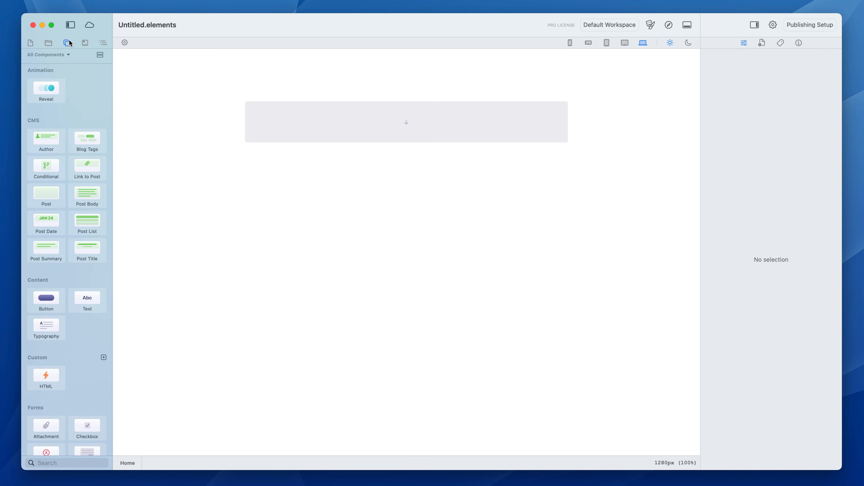
left_click(86, 43)
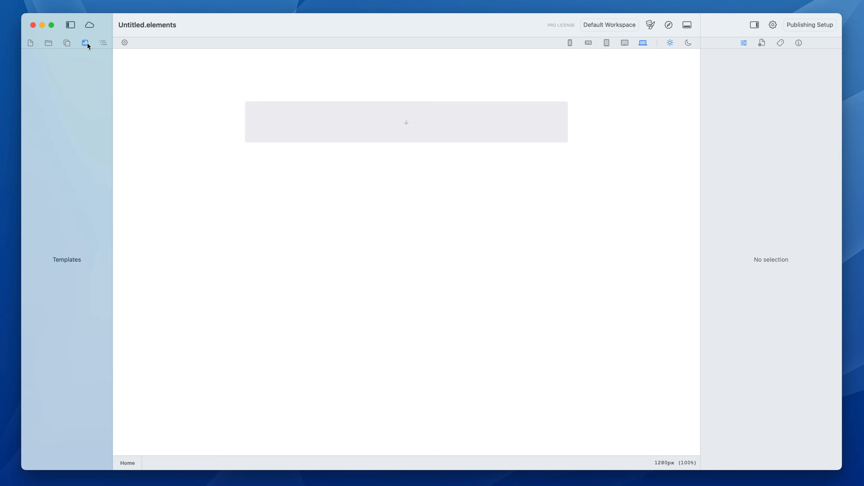
left_click(103, 42)
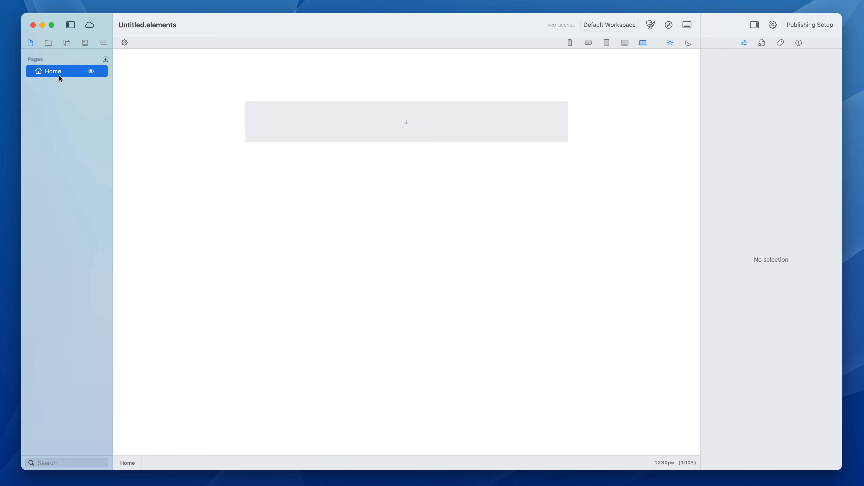
Add a Container from the Layout components to the empty Home page.
left_click(66, 42)
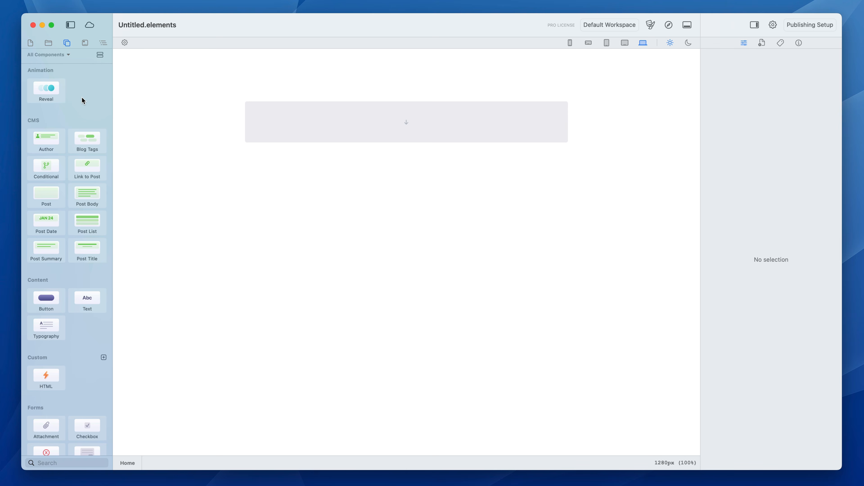
scroll(83, 105, "down", 10)
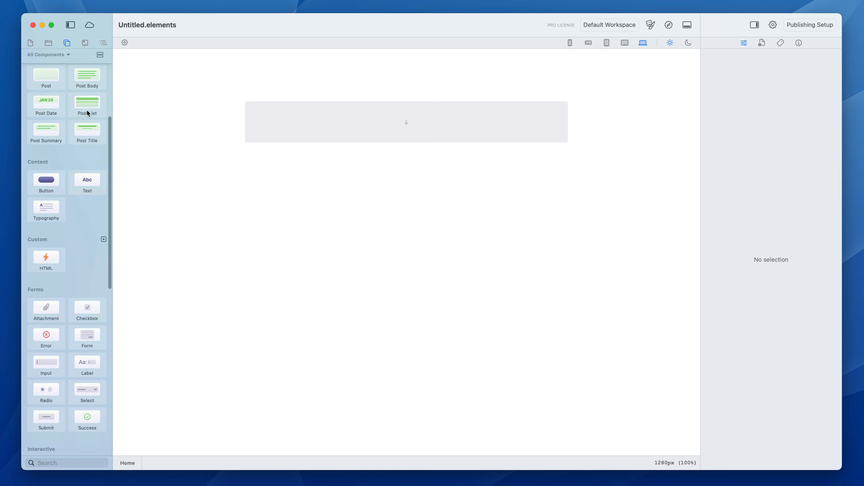
scroll(88, 119, "down", 5)
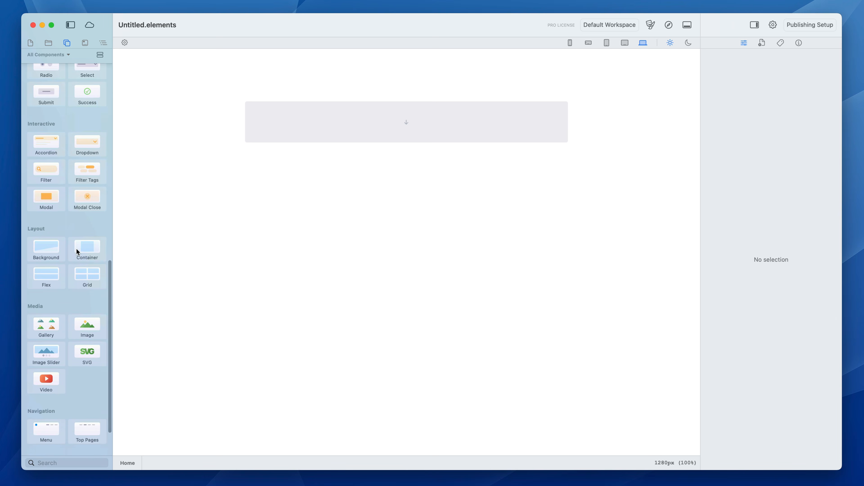
left_click_drag(78, 251, 394, 141)
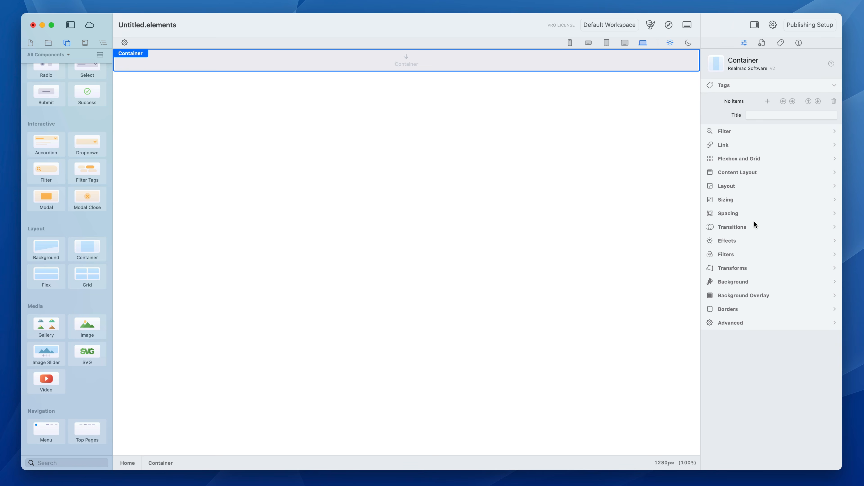
Set the container's top and bottom padding to 20.
left_click(744, 213)
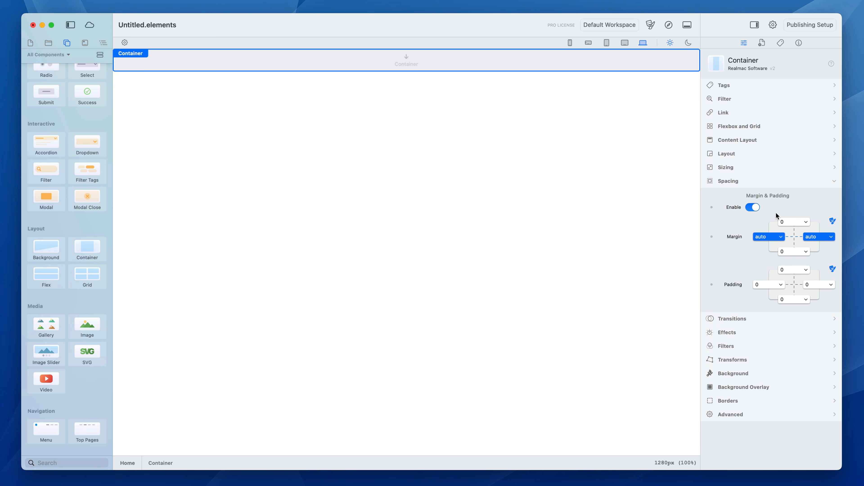
left_click(796, 270)
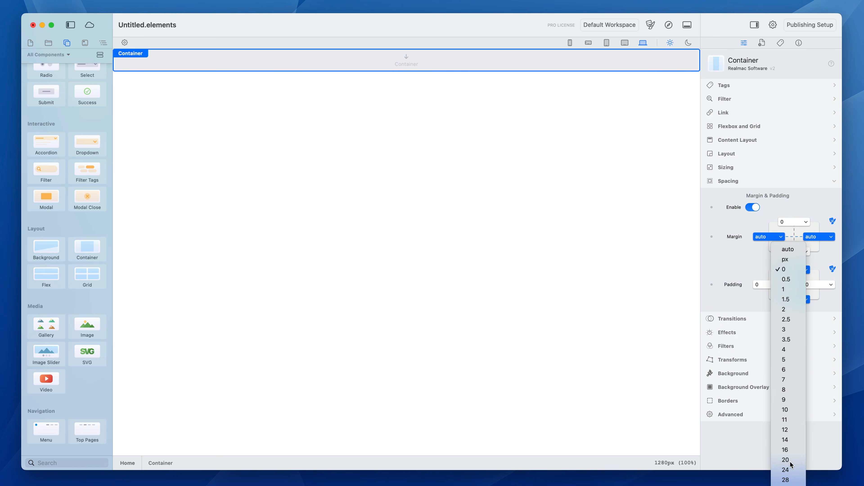
left_click(789, 474)
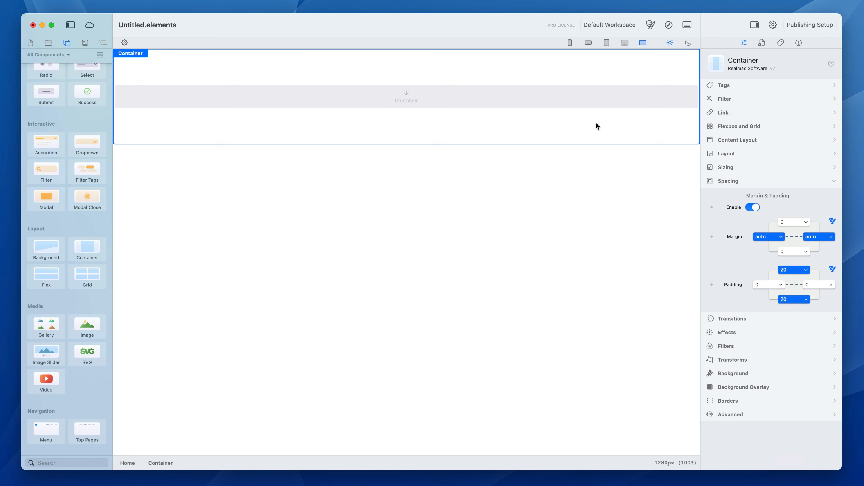
Try a static background on the container, testing surface shades and the accent colour.
left_click(746, 372)
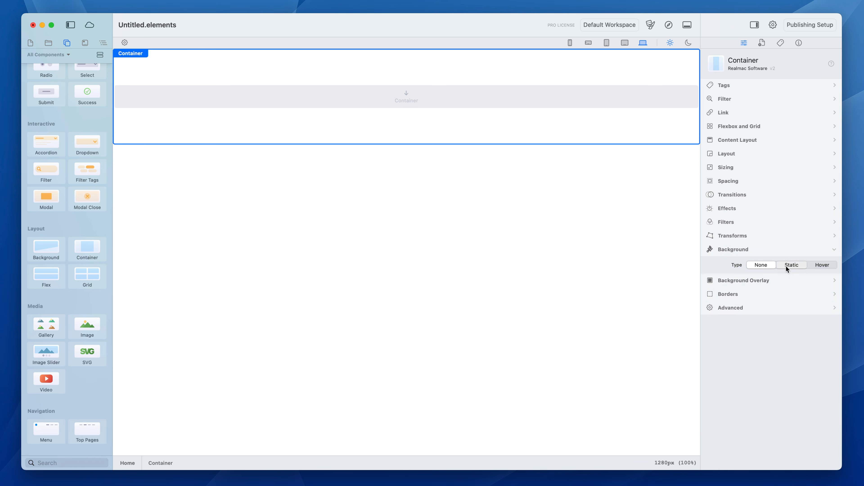
left_click(786, 266)
left_click(788, 298)
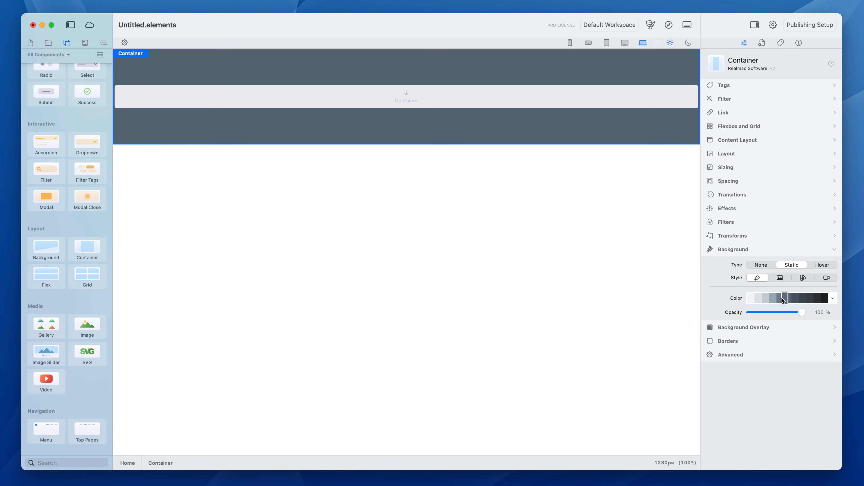
left_click(780, 299)
left_click(832, 298)
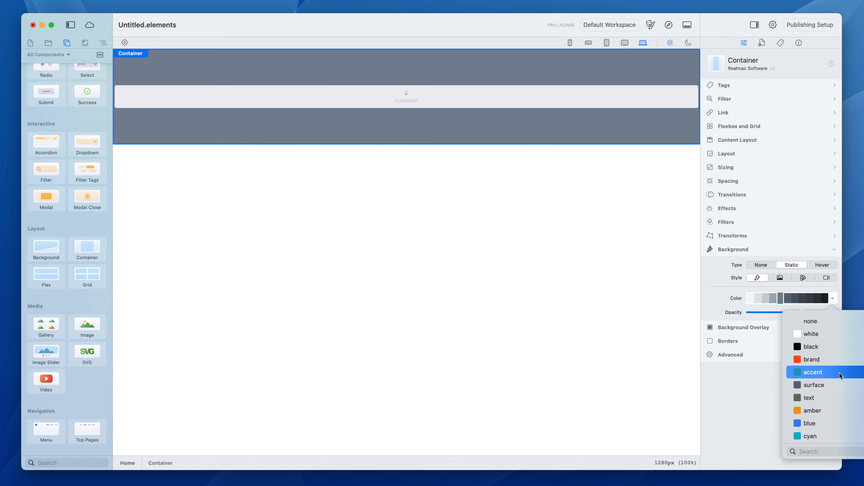
left_click(840, 372)
left_click(787, 299)
mouse_move(803, 312)
left_mouse_down()
mouse_move(754, 314)
mouse_move(816, 316)
left_mouse_up()
Reset the container's background type to None.
left_click(832, 298)
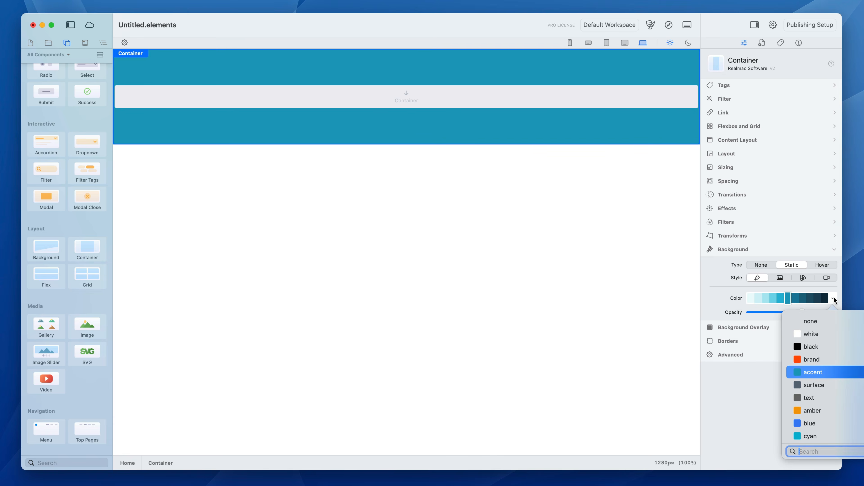
left_click(797, 289)
left_click(769, 266)
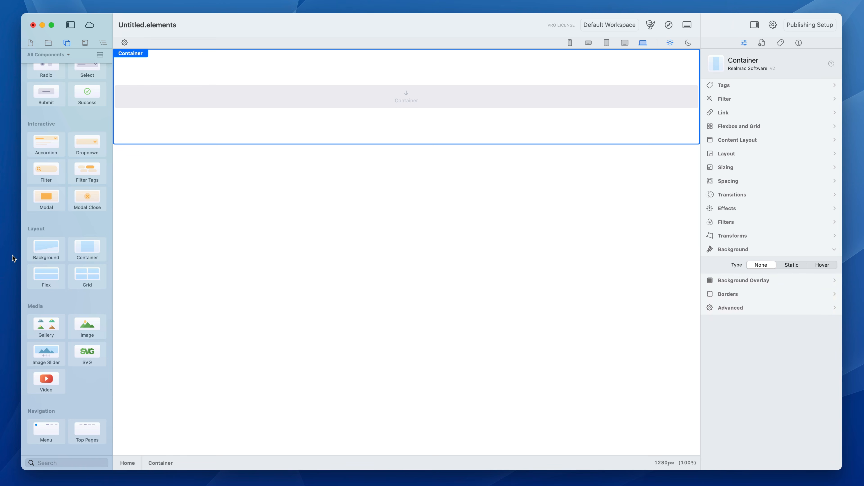
Add a Text component inside the container and replace its placeholder paragraph with "Awesome!".
scroll(58, 230, "up", 8)
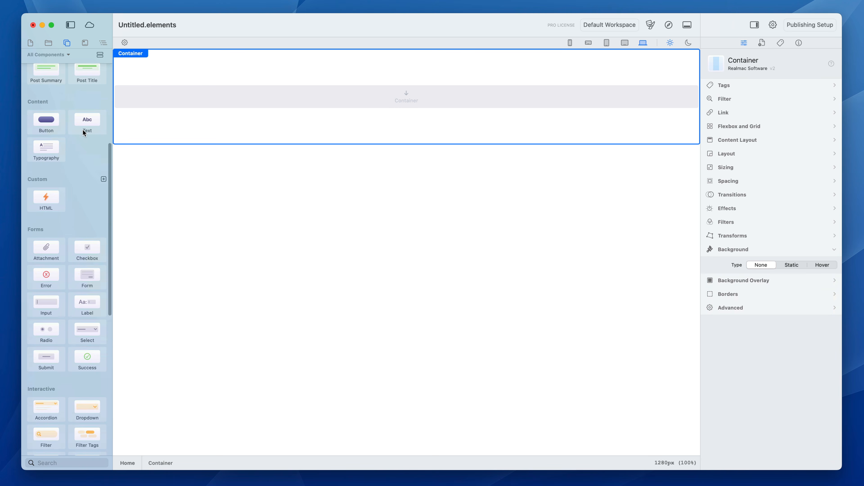
left_click_drag(85, 130, 489, 103)
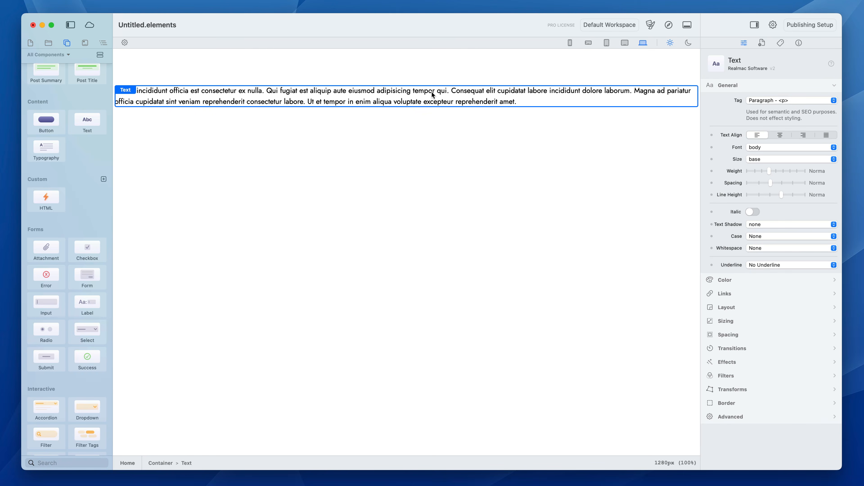
left_click(401, 94)
double_click(396, 92)
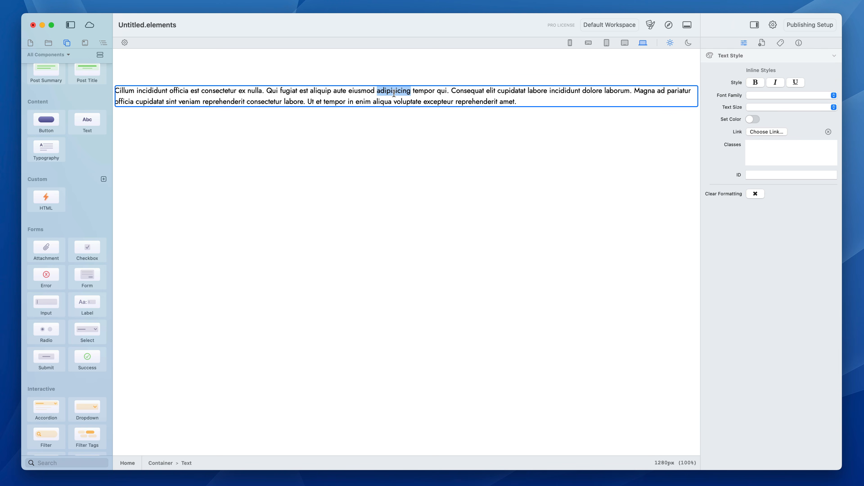
triple_click(535, 98)
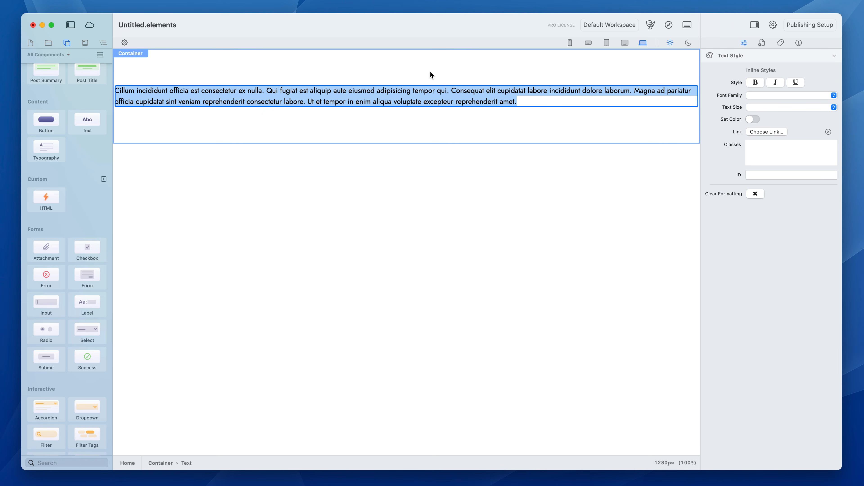
key("BackSpace")
type("Awesome!")
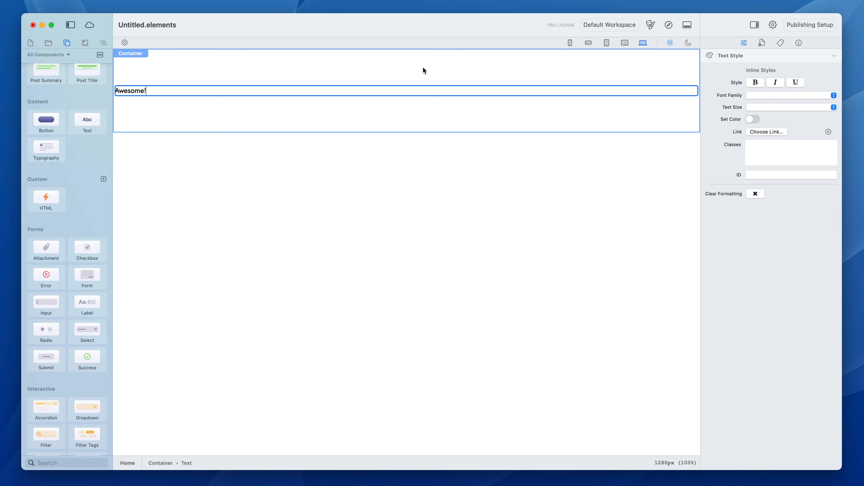
left_click(423, 68)
Style the "Awesome!" text with the heading font, size 5xl, Semi Bold weight and centre alignment.
left_click(408, 92)
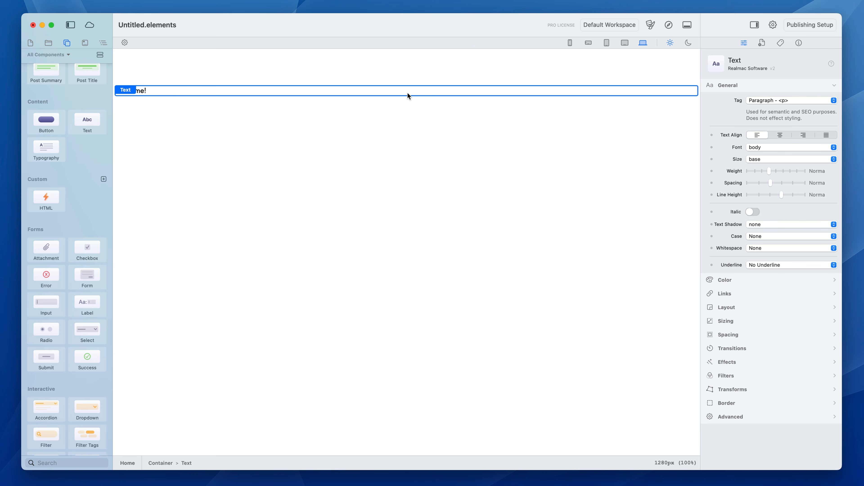
left_click(781, 150)
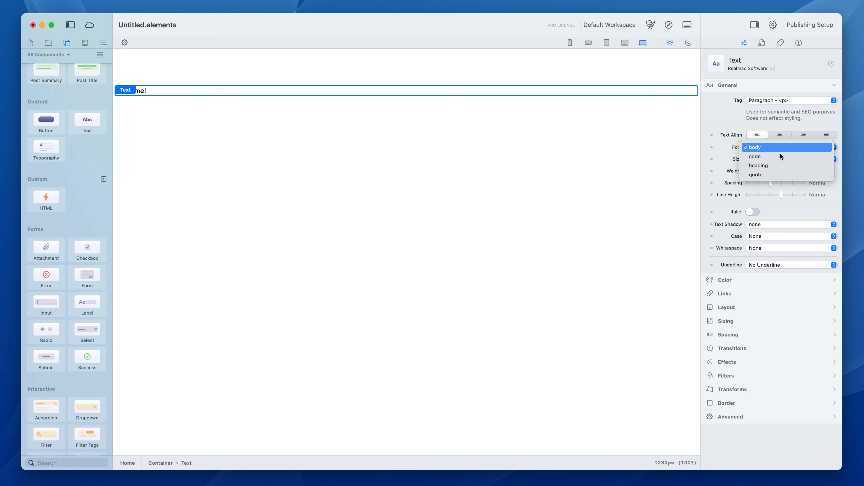
left_click(778, 165)
left_click(769, 160)
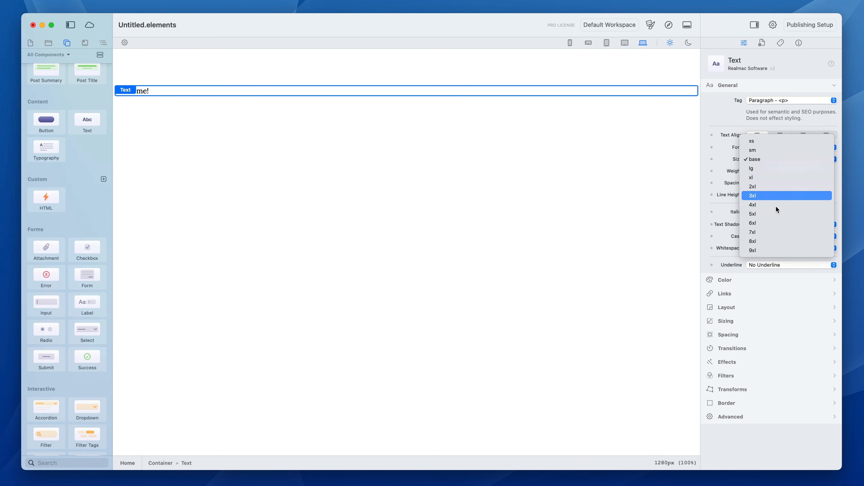
left_click(777, 214)
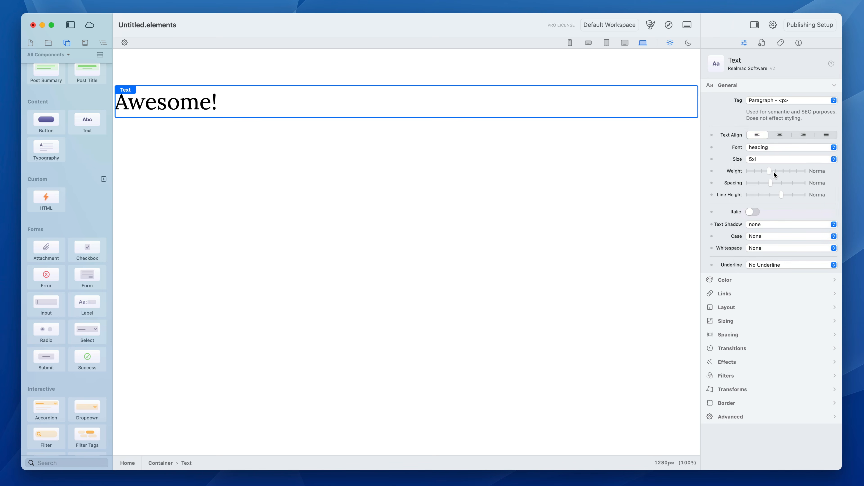
left_click_drag(774, 172, 792, 172)
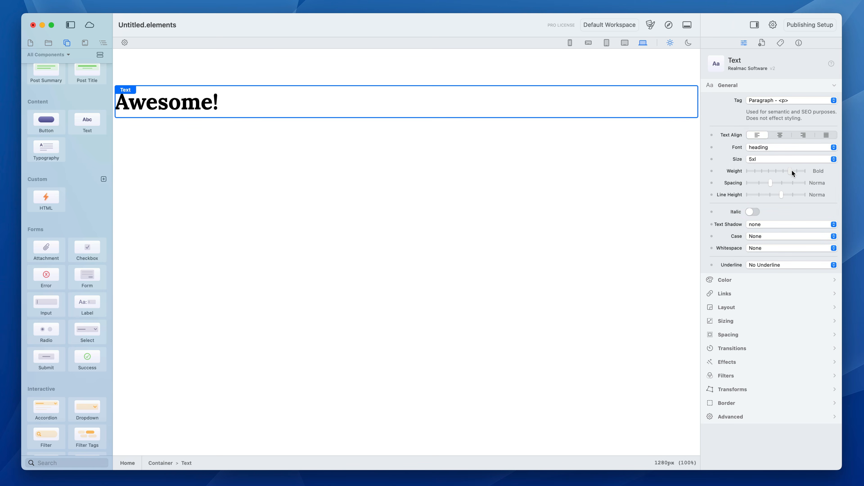
left_click(780, 135)
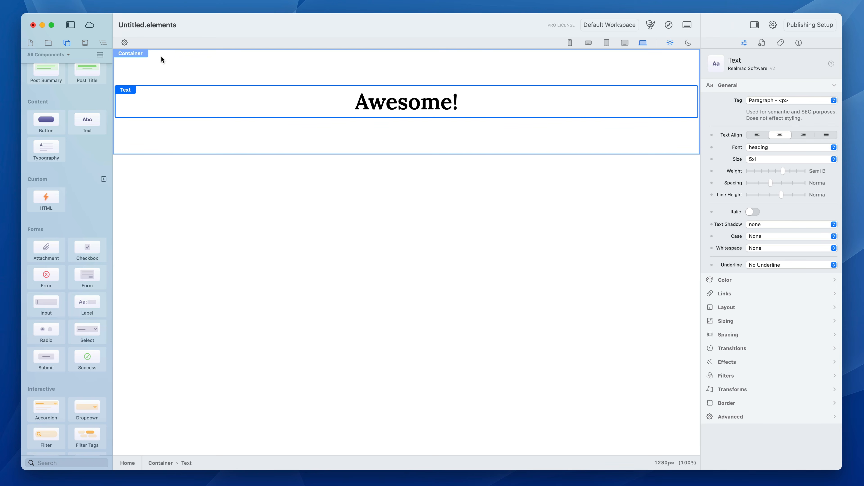
Examine the Home page's component structure, selecting the container and its nested text.
left_click(103, 43)
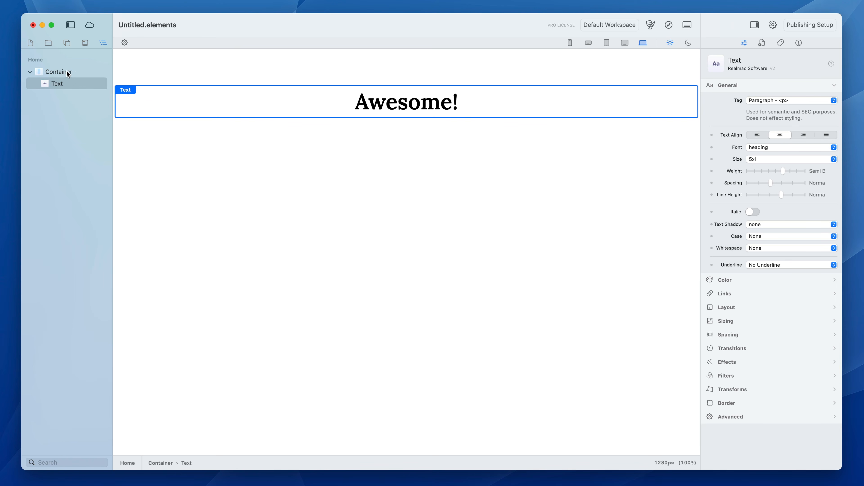
left_click(75, 71)
left_click(72, 83)
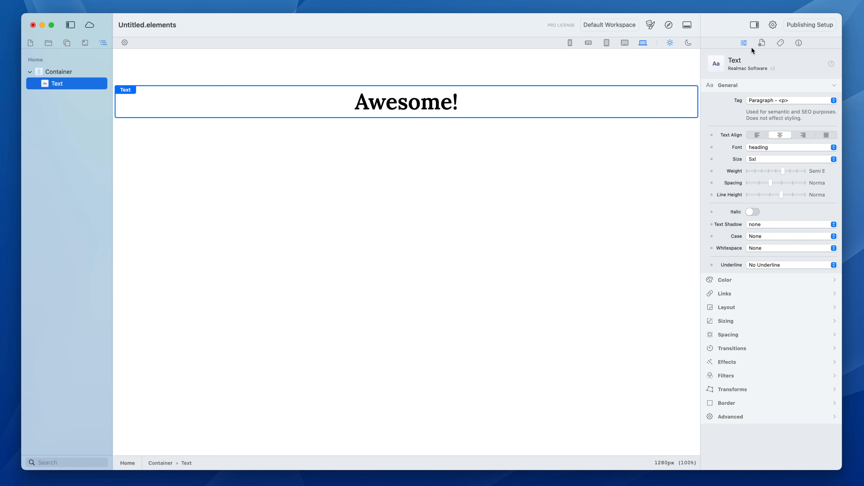
Review the Home page's general settings, its meta tags and the resource information view.
left_click(762, 43)
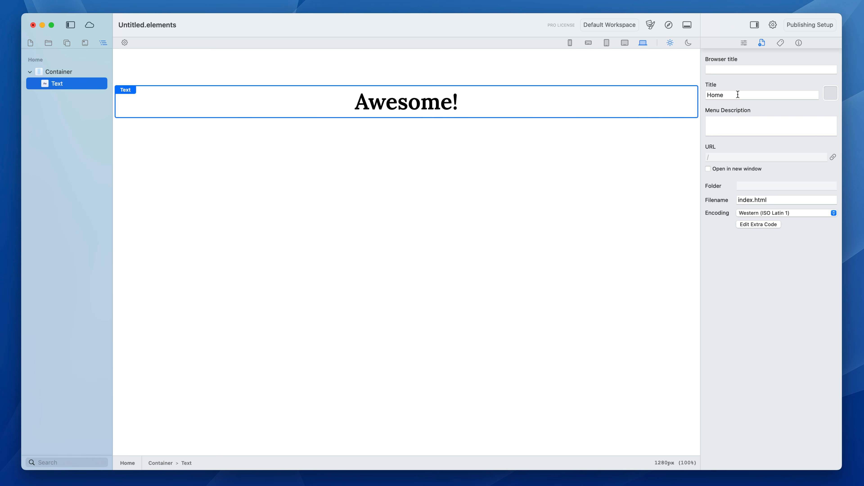
left_click(781, 43)
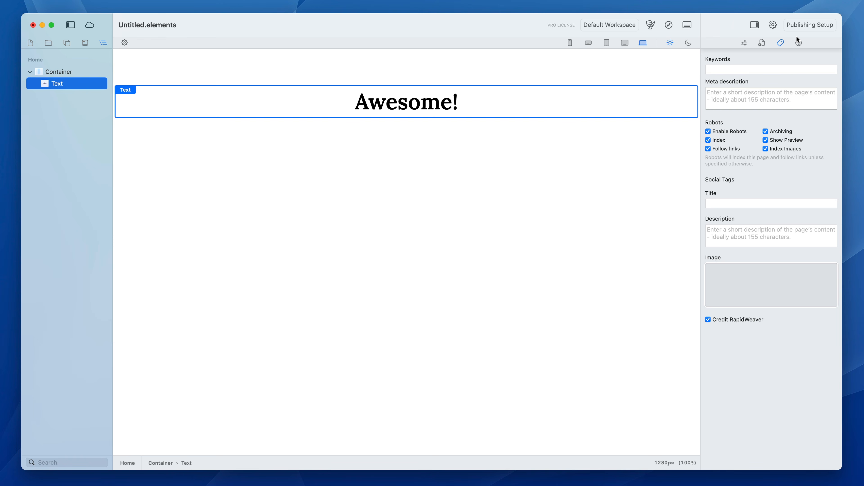
left_click(797, 43)
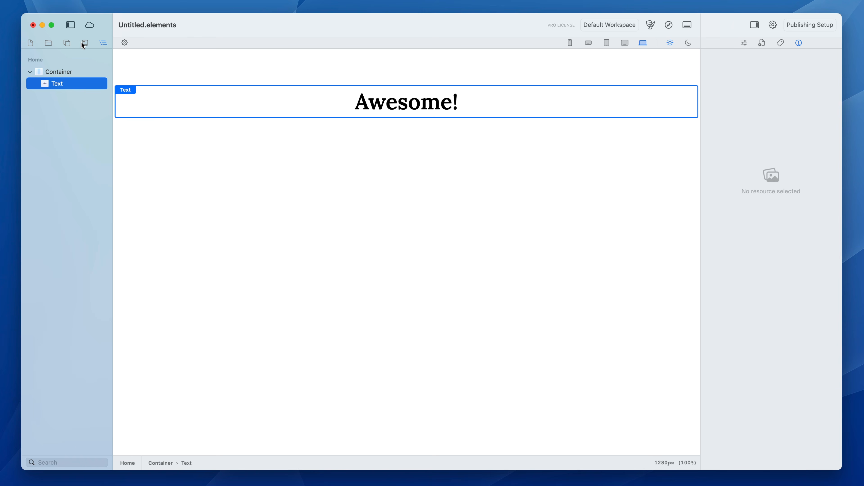
Inspect the file details, captions and authors of the images in the Gallery's England folder.
left_click(51, 44)
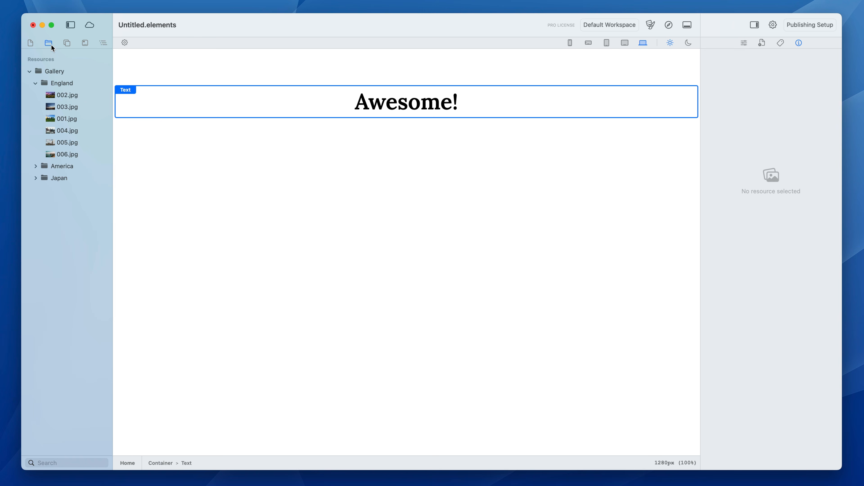
left_click(60, 96)
left_click(64, 107)
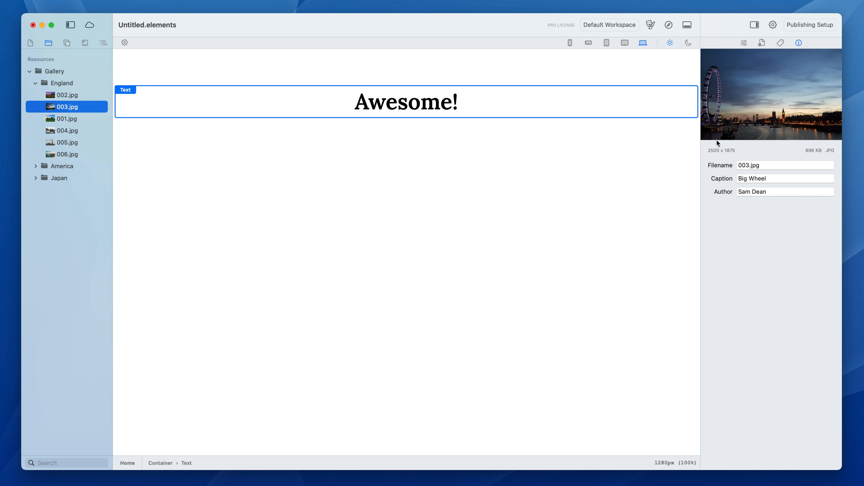
left_click(70, 119)
left_click(70, 131)
left_click(66, 142)
left_click(65, 155)
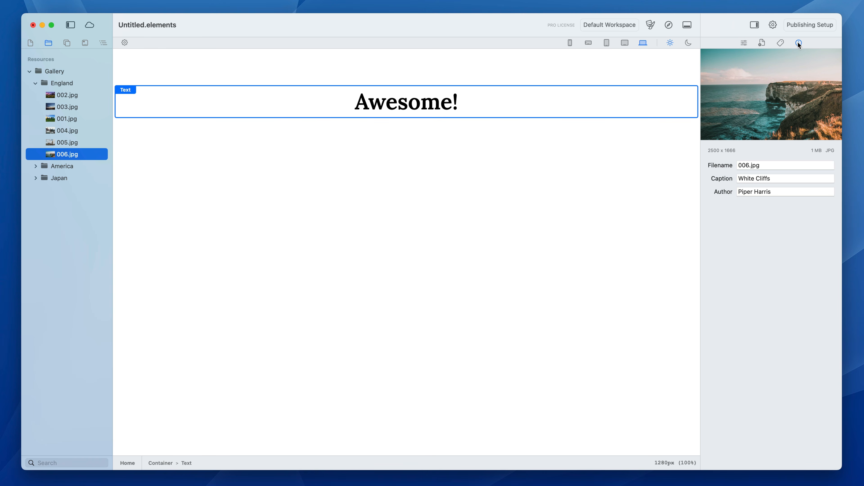
Dock the information view beneath the Resources list and give the page structure view its own column beside the canvas.
left_click_drag(798, 43, 131, 439)
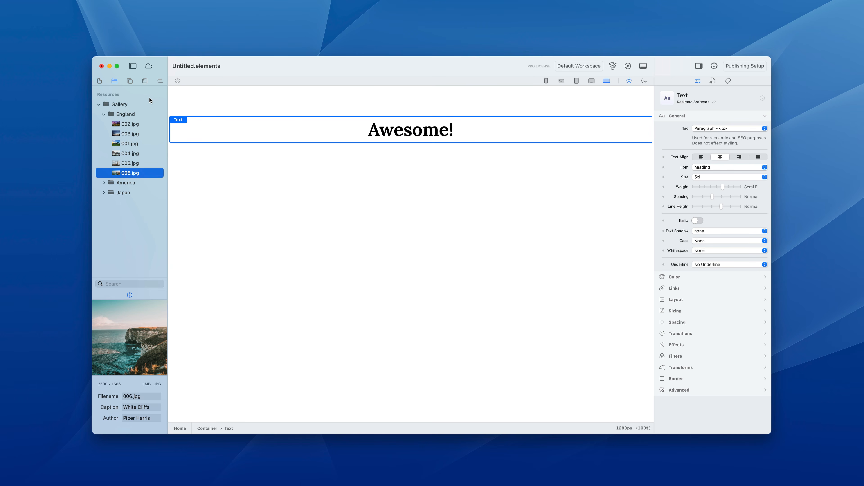
left_click_drag(159, 83, 172, 93)
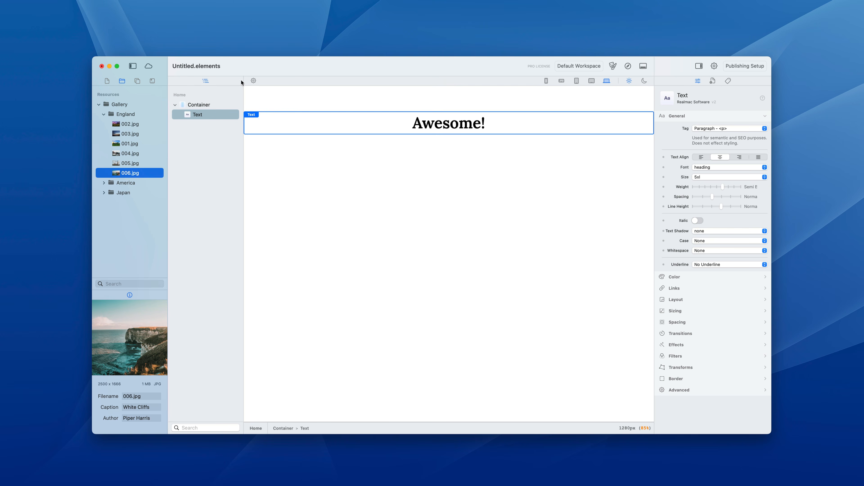
Detach the information view into a floating window and dock it beneath the page structure view.
left_click_drag(129, 295, 57, 144)
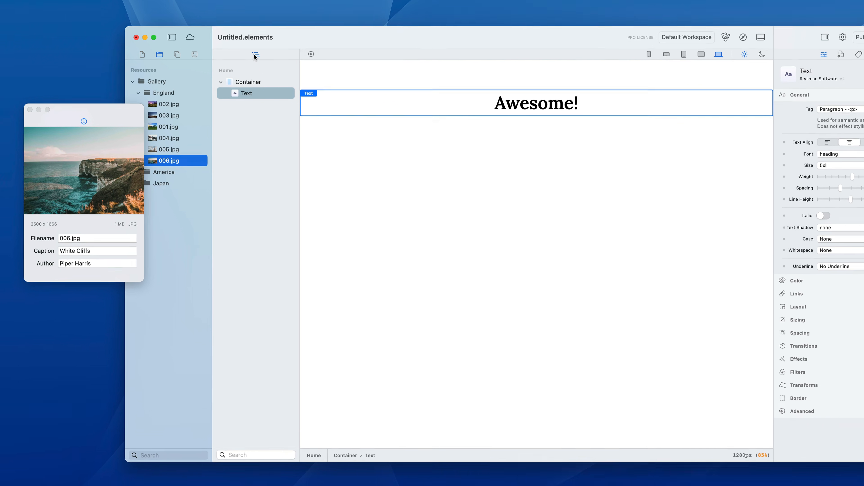
left_click_drag(206, 80, 78, 137)
left_click_drag(124, 112, 242, 43)
left_click(108, 115)
left_click(88, 114)
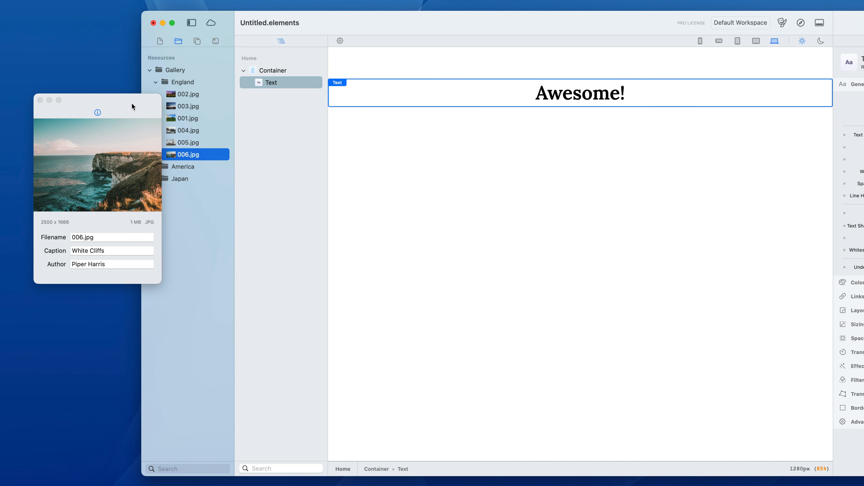
left_click_drag(99, 113, 293, 474)
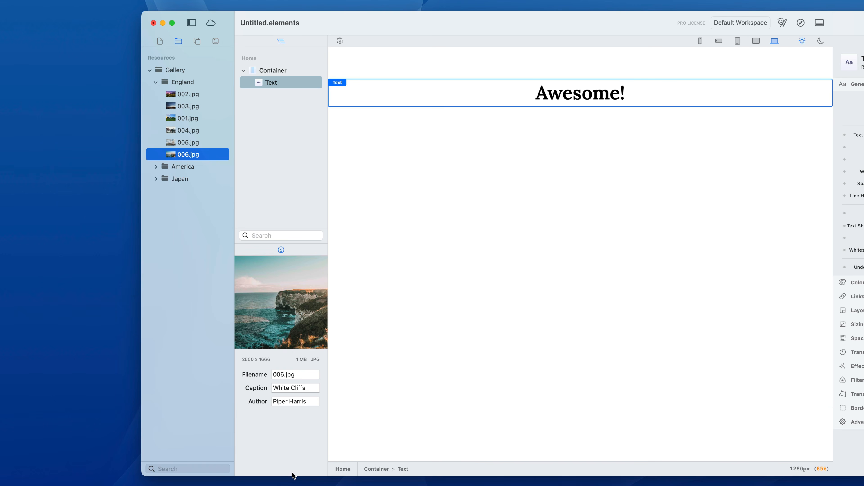
Group the Resources view with the page structure to inspect 002.jpg's details, and return it to the Pages sidebar.
left_click_drag(184, 45, 295, 42)
left_click(294, 43)
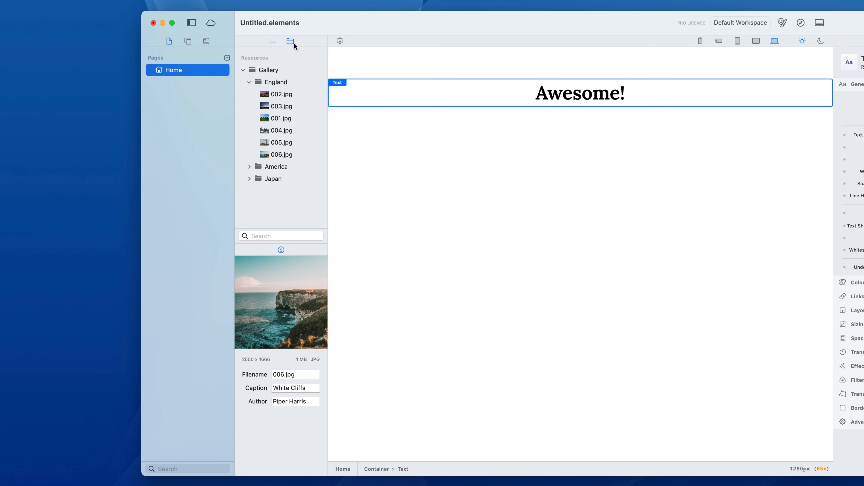
left_click(277, 93)
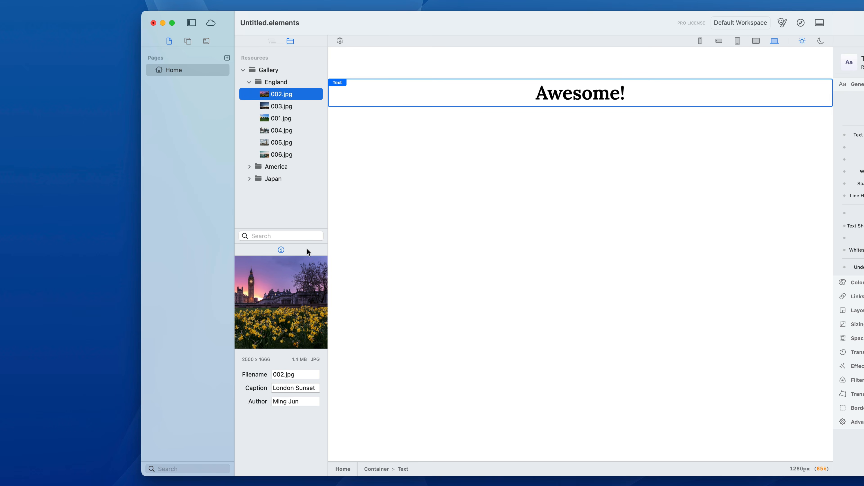
left_click_drag(307, 244, 280, 399)
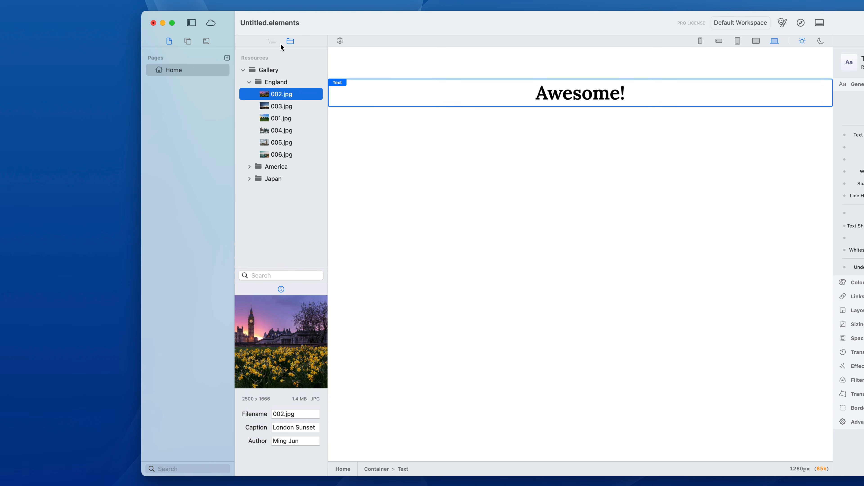
left_click_drag(290, 41, 204, 40)
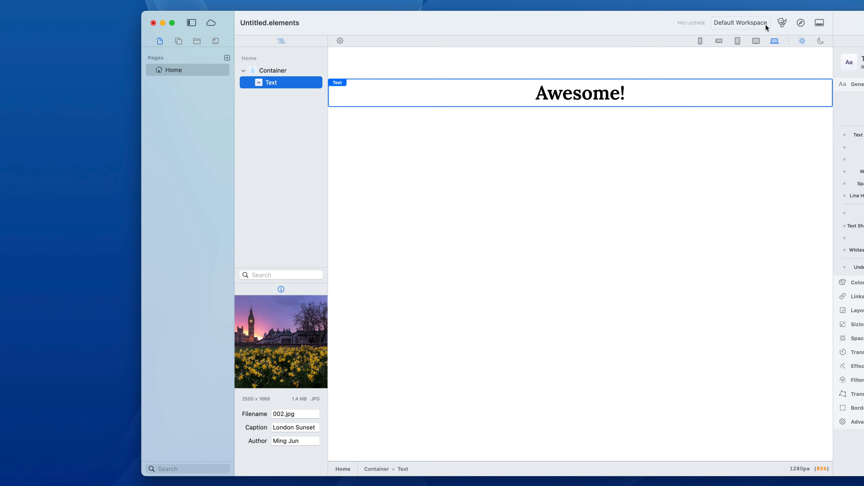
Review the workspace options, and restore the page structure view to the Pages sidebar and the information view to the inspector.
left_click(759, 24)
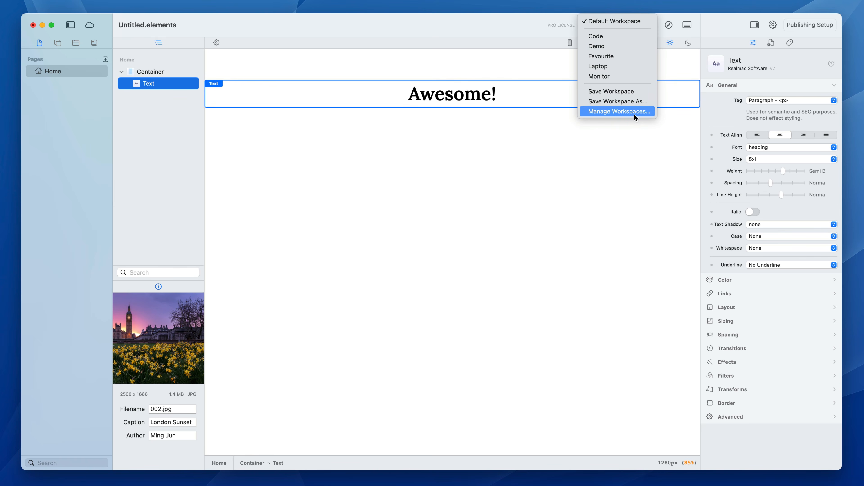
left_click(508, 28)
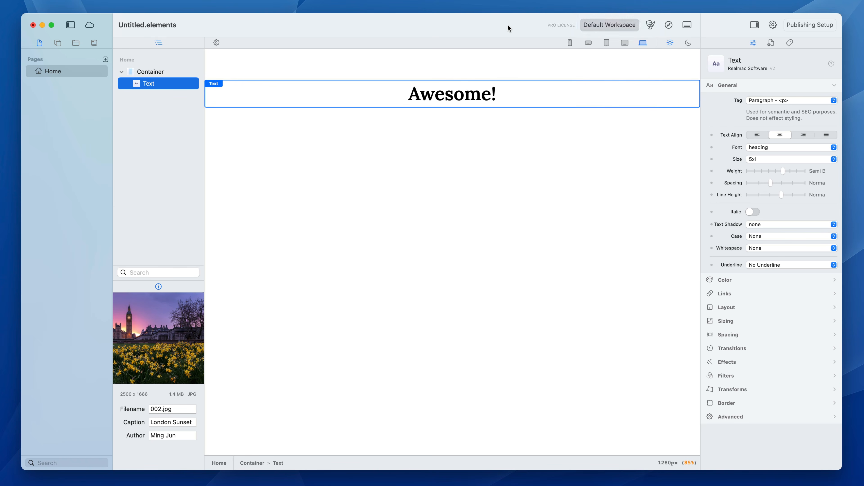
left_click_drag(154, 43, 103, 43)
left_click_drag(163, 44, 800, 46)
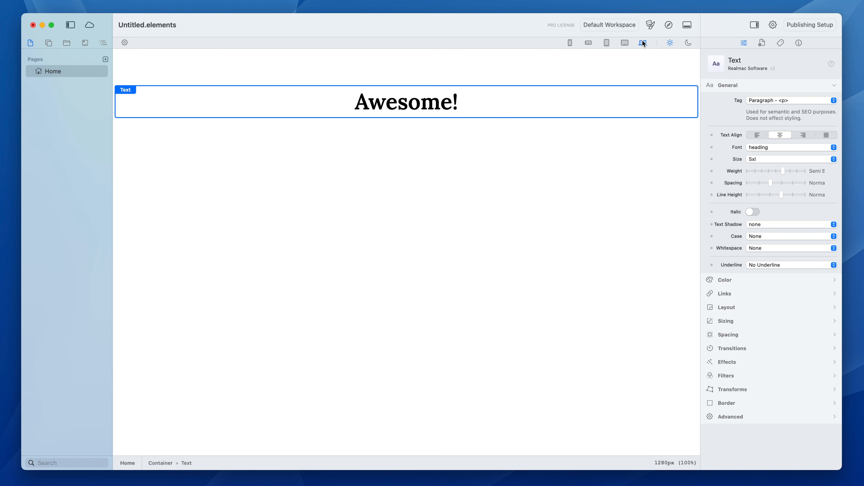
Preview the page at progressively narrower screen sizes, down to the 390px phone width.
left_click(624, 43)
left_click(606, 42)
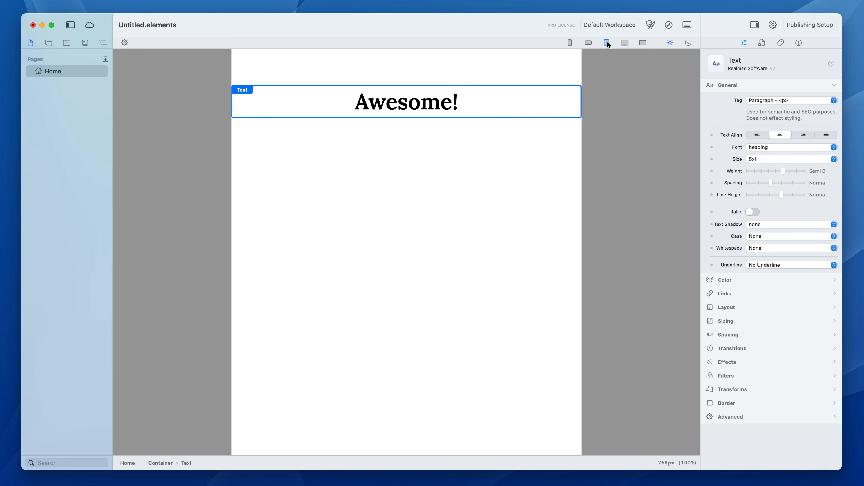
left_click(585, 42)
left_click(569, 43)
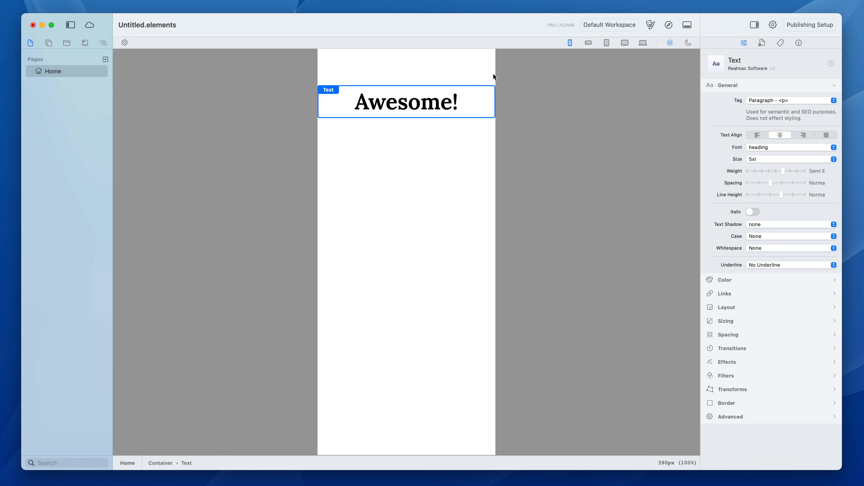
Widen the page preview freely to about 980px, and switch between the preset screen sizes, ending at 1024px.
left_click_drag(499, 72, 630, 113)
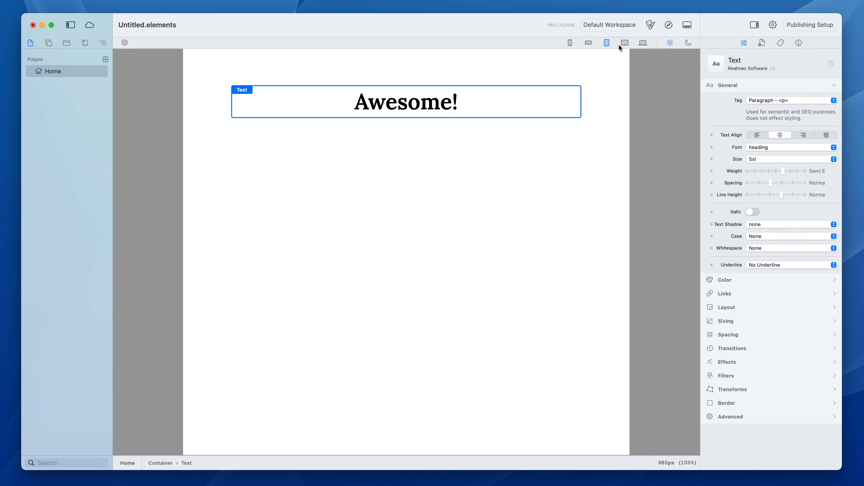
left_click(625, 42)
left_click(606, 43)
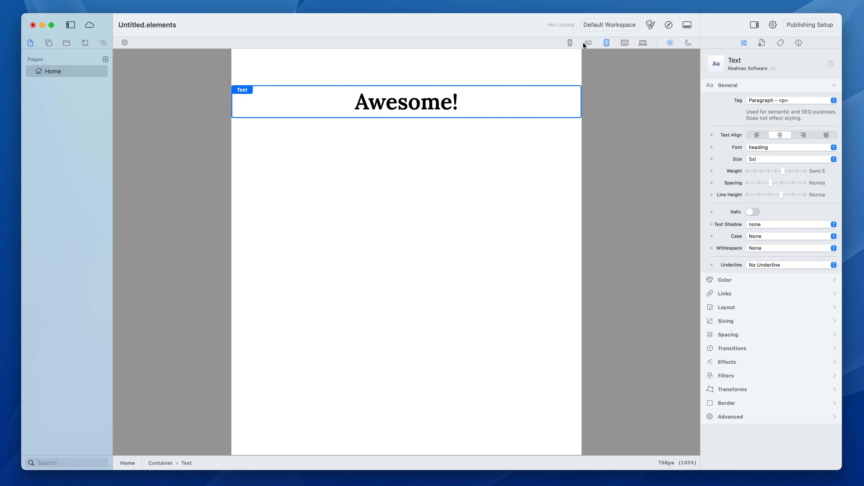
left_click(588, 42)
left_click(626, 43)
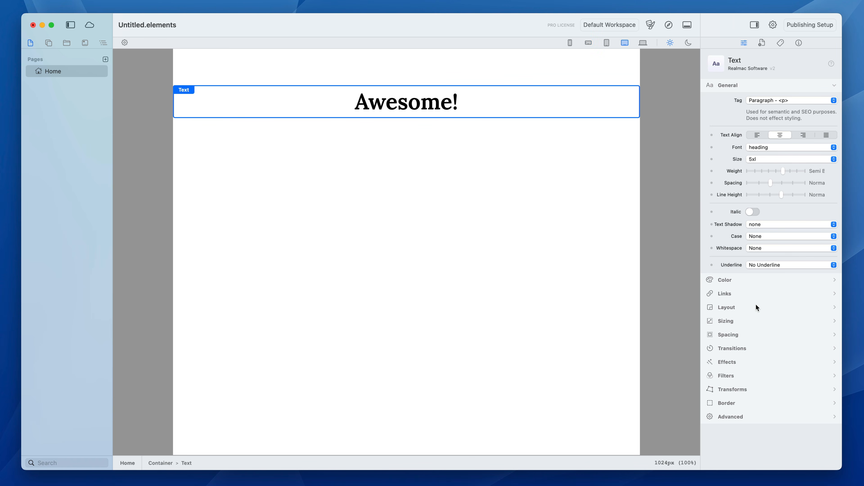
Colour the "Awesome!" text dark grey for light mode and light grey for dark mode.
left_click(740, 281)
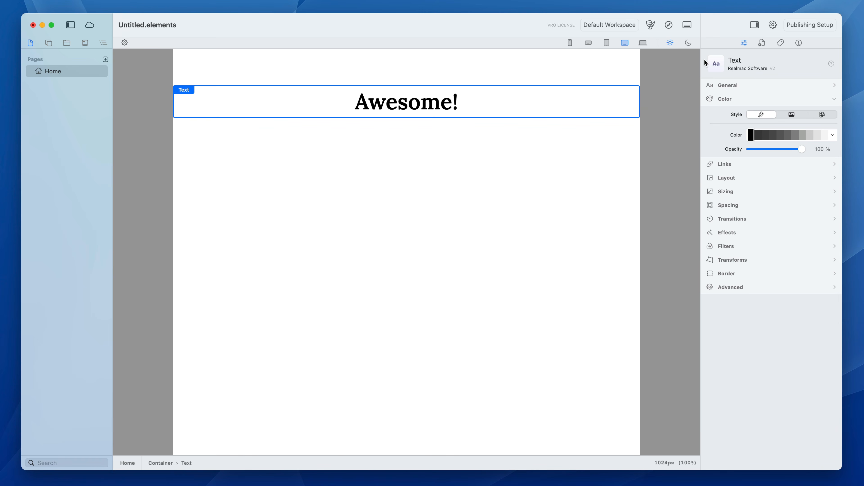
left_click(773, 135)
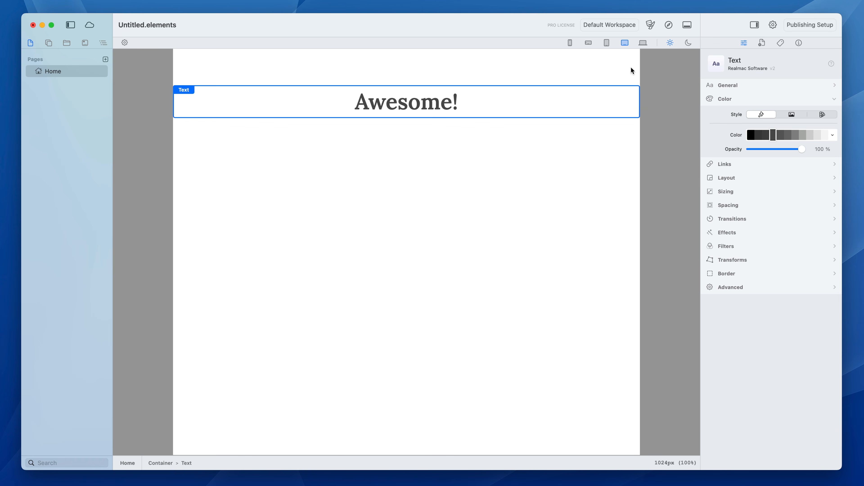
left_click(809, 136)
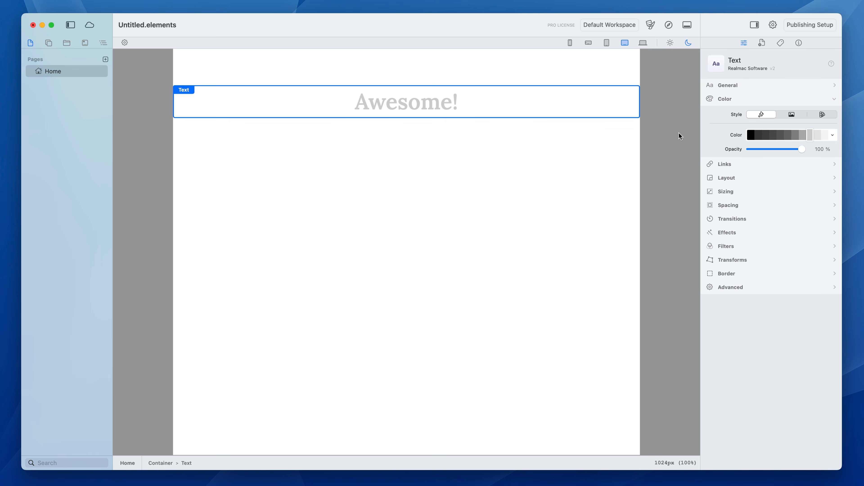
Give the container a Static background in the darkest teal shade for dark mode.
left_click(609, 144)
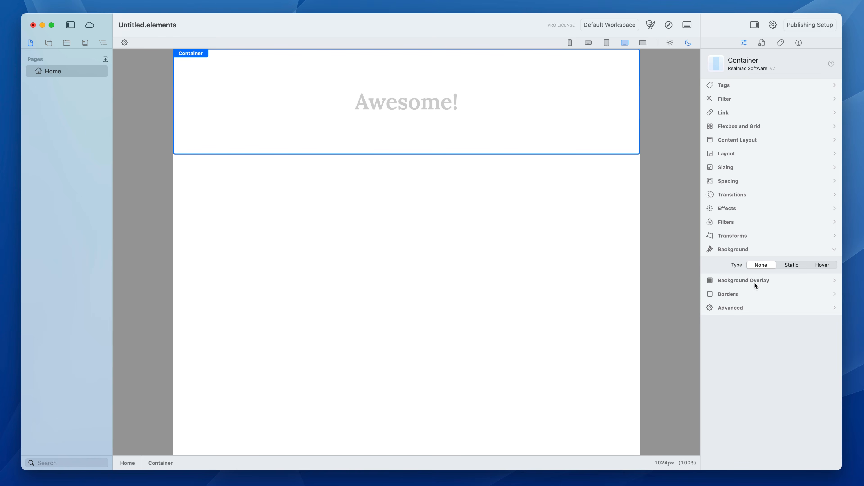
left_click(787, 264)
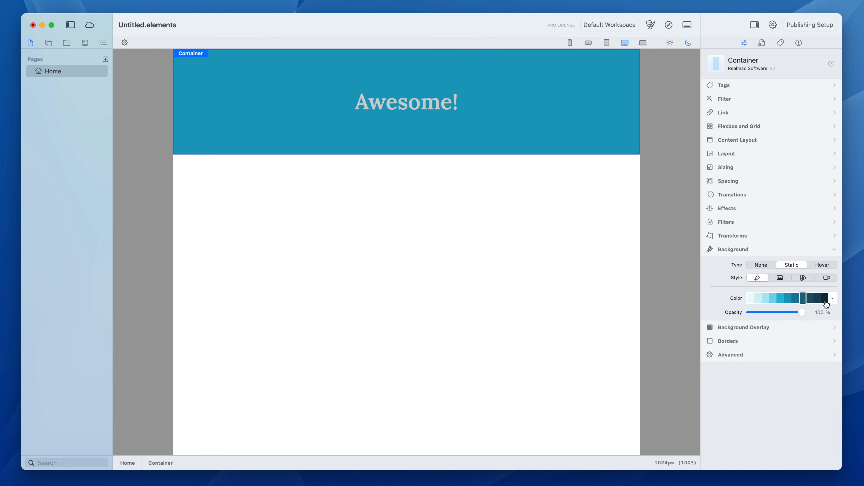
left_click(825, 299)
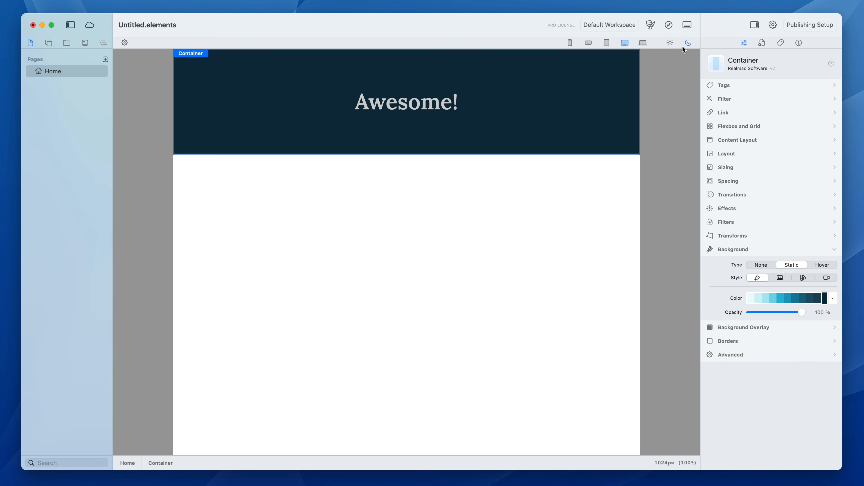
Set the container's light-mode background to the palest teal, compare both appearances, and reset the background type to None.
left_click(670, 44)
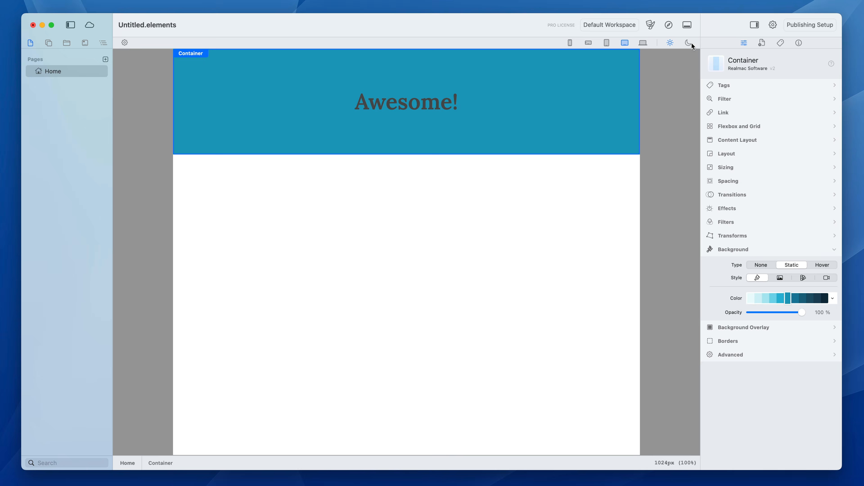
left_click(690, 43)
left_click(673, 44)
left_click(751, 298)
left_click(688, 41)
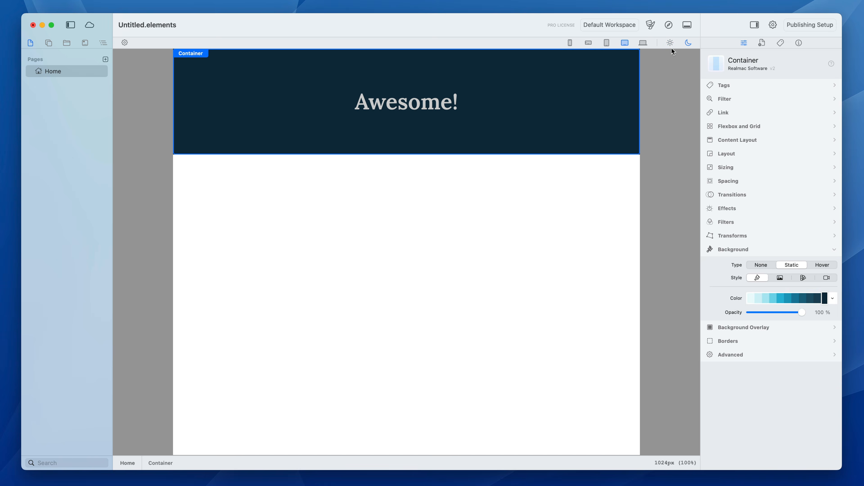
left_click(669, 44)
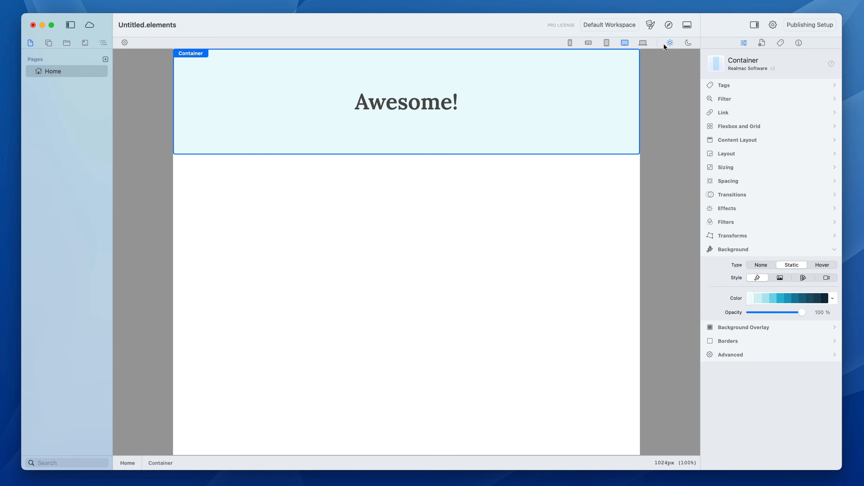
left_click(761, 265)
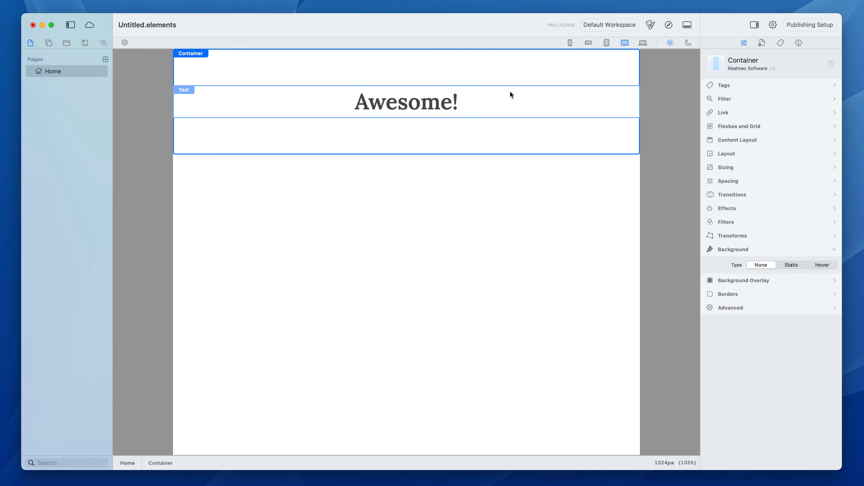
Try the Blush, Build, Typesetter and System themes on the project, and apply the Solar theme.
left_click(650, 24)
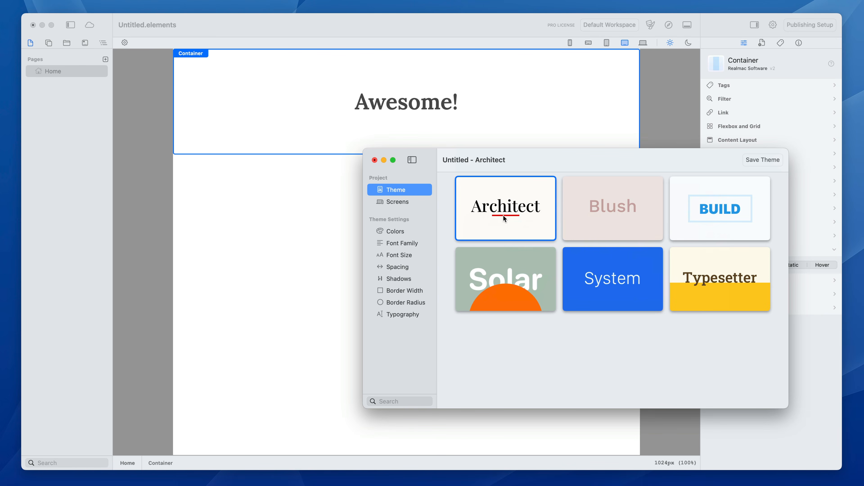
left_click(628, 216)
left_click(724, 205)
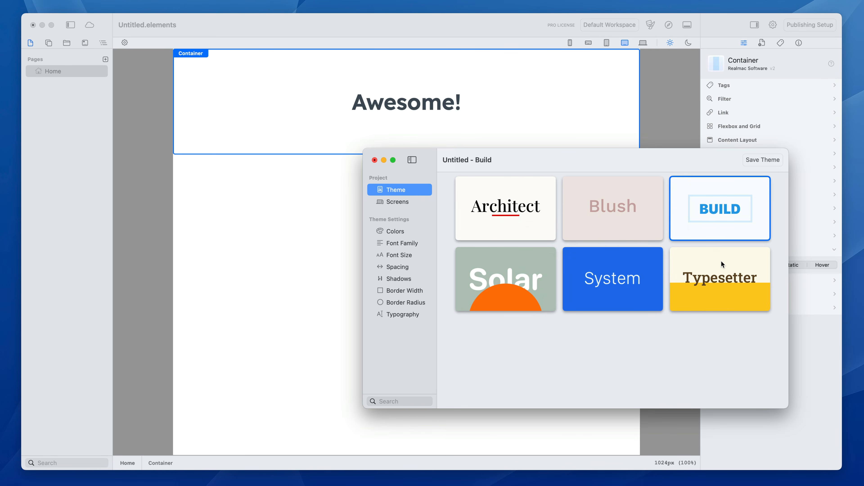
left_click(721, 260)
left_click(575, 270)
left_click(516, 277)
left_click(621, 225)
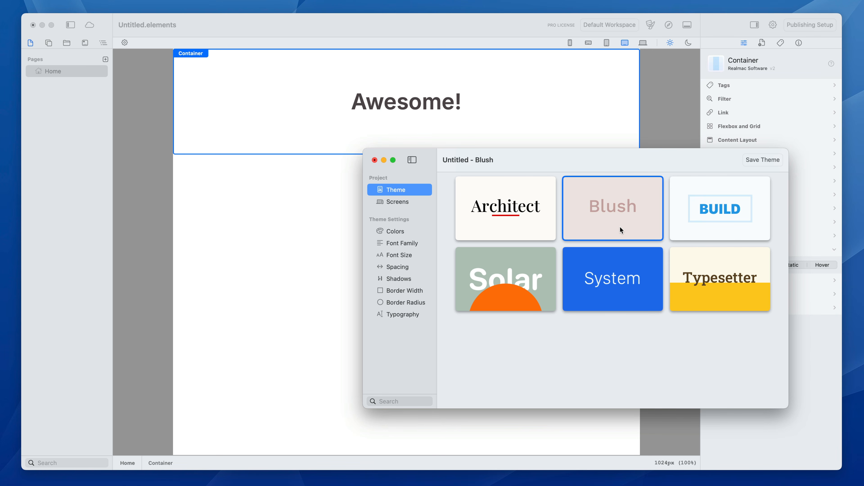
left_click(649, 253)
left_click(714, 263)
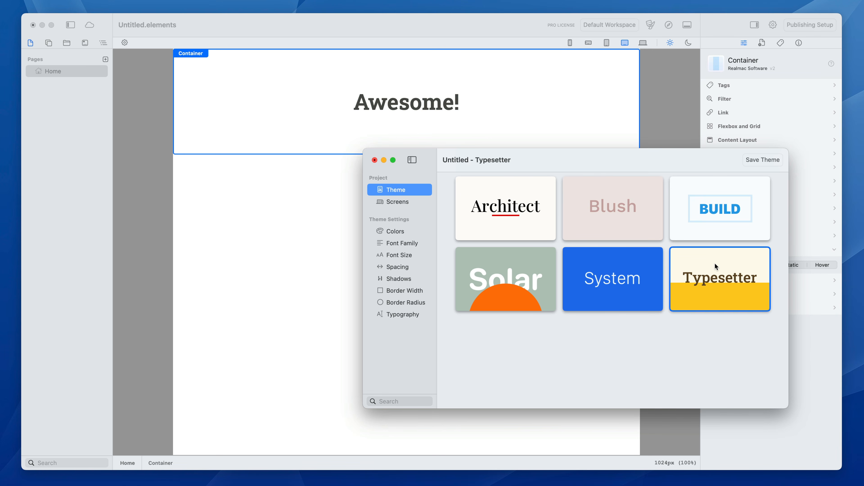
left_click(551, 270)
Review the Solar theme's spacing, shadow, border width and colour settings.
left_click(400, 269)
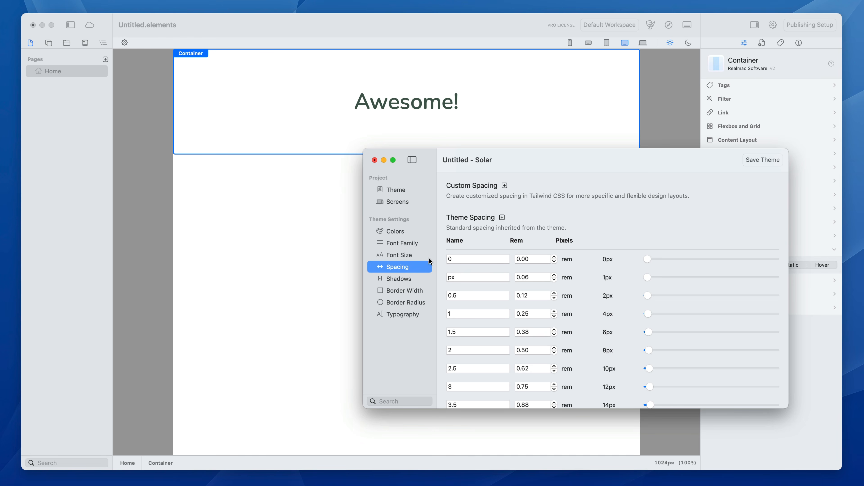
left_click(405, 280)
left_click(406, 292)
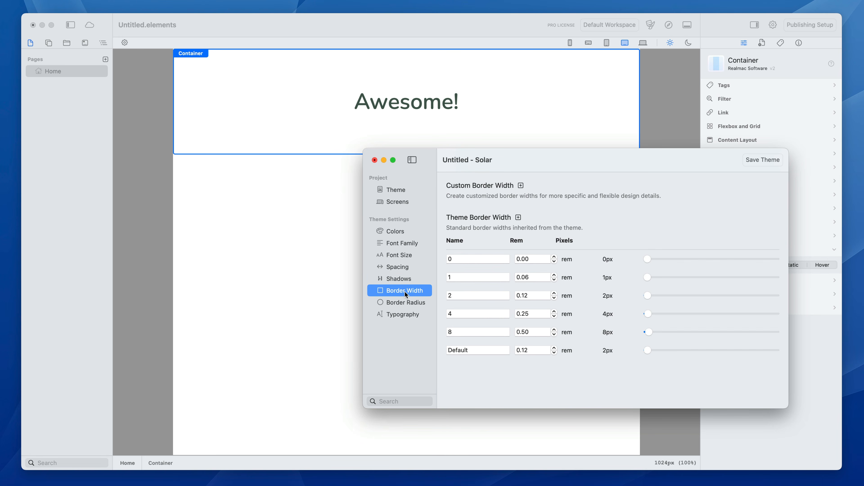
left_click(404, 279)
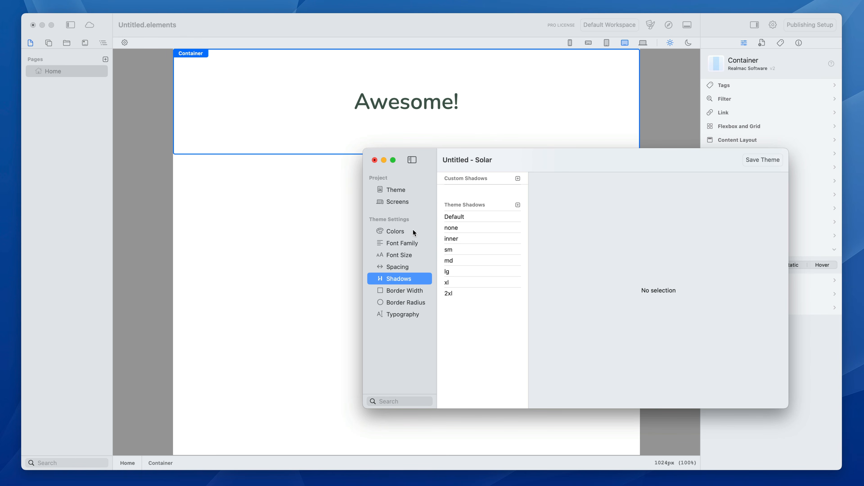
left_click(407, 231)
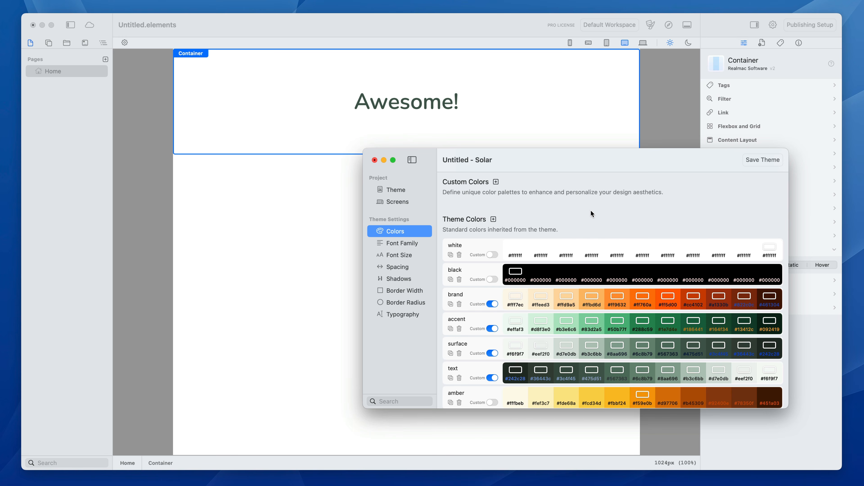
Review the project's available themes and its responsive breakpoint widths.
left_click(404, 192)
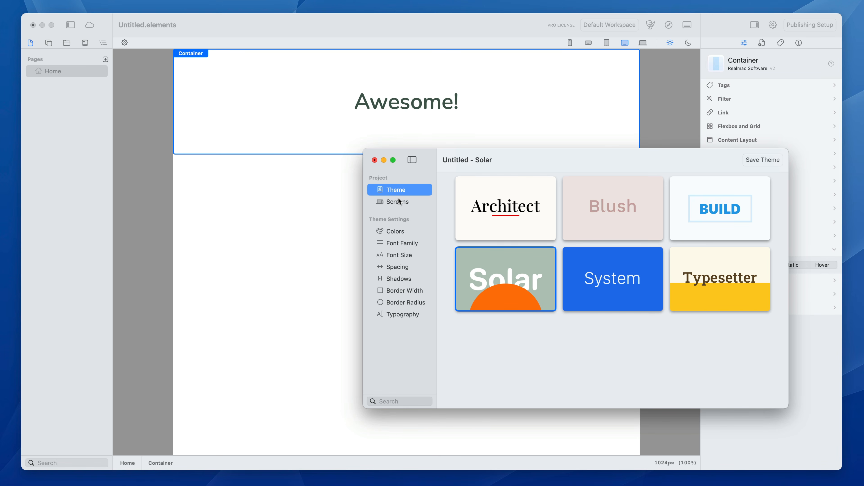
left_click(399, 202)
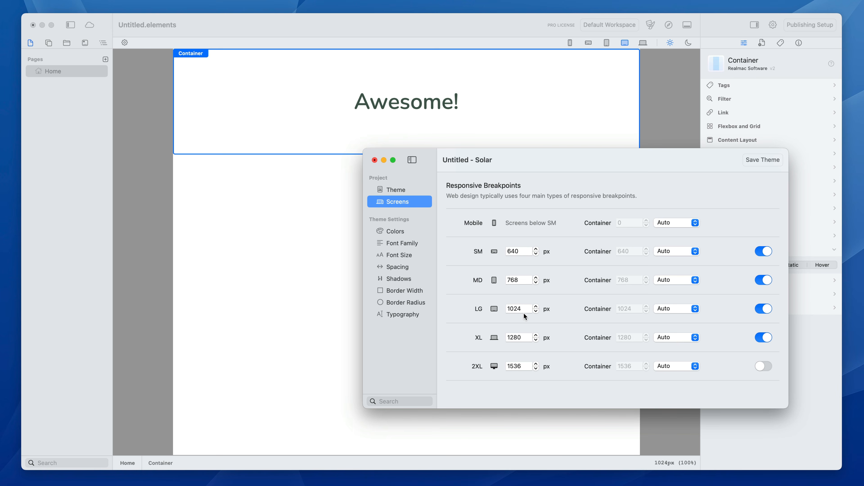
double_click(517, 308)
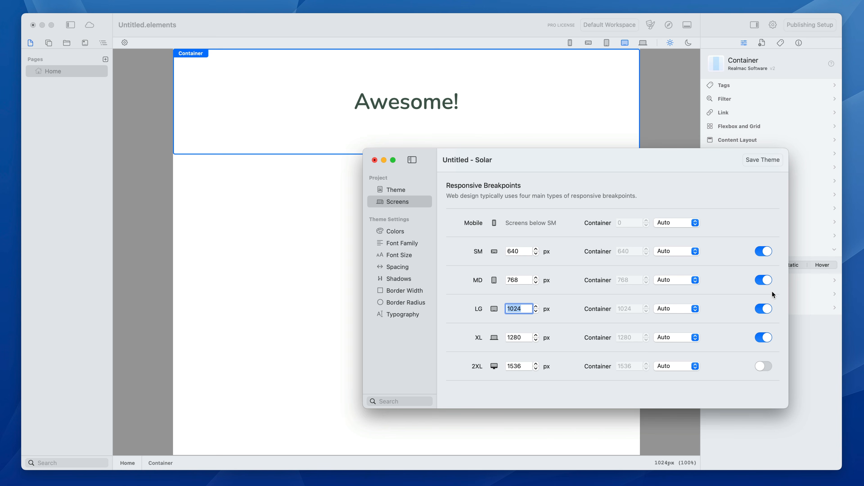
Disable the XL, LG, MD and SM breakpoints, re-enable all four, and close the theme settings.
left_click(765, 338)
left_click(767, 310)
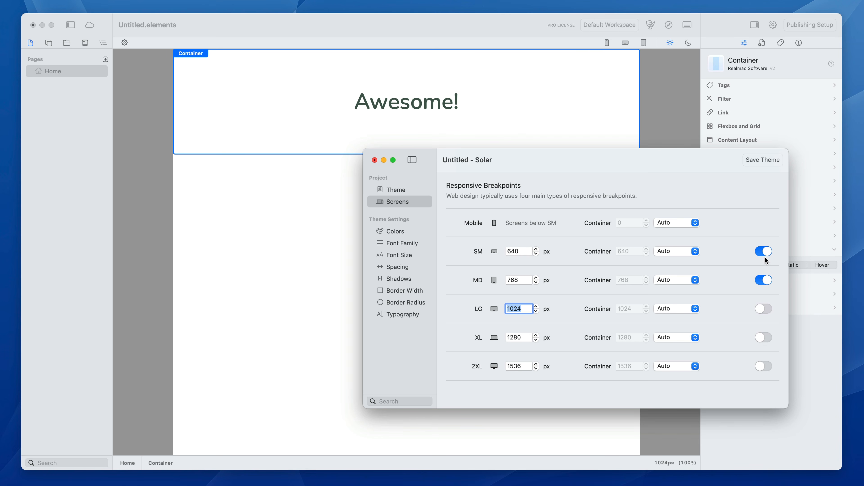
left_click(765, 280)
left_click(764, 251)
left_click(764, 252)
left_click(765, 280)
left_click(766, 306)
left_click(768, 341)
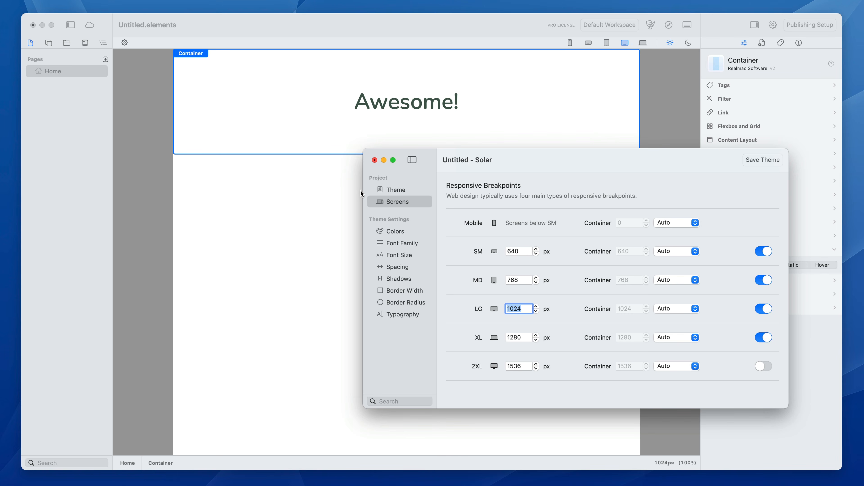
left_click(374, 160)
Set the "Awesome!" text's size to lg in the mobile view.
left_click(447, 95)
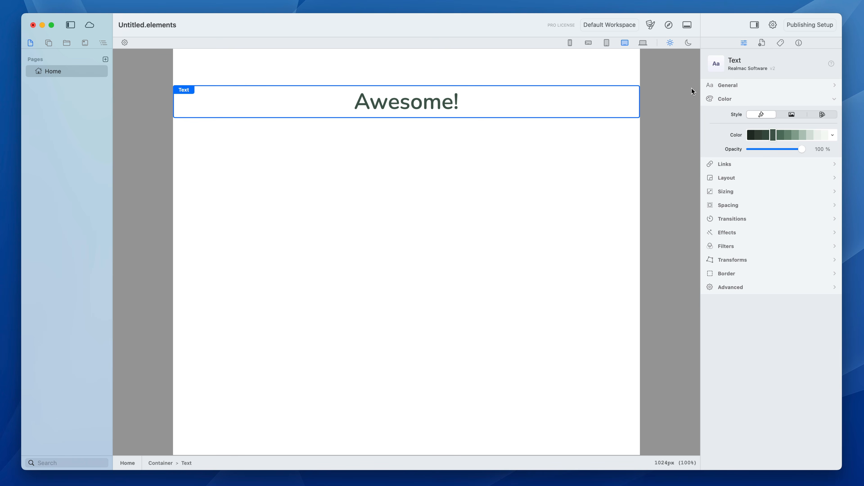
left_click(724, 97)
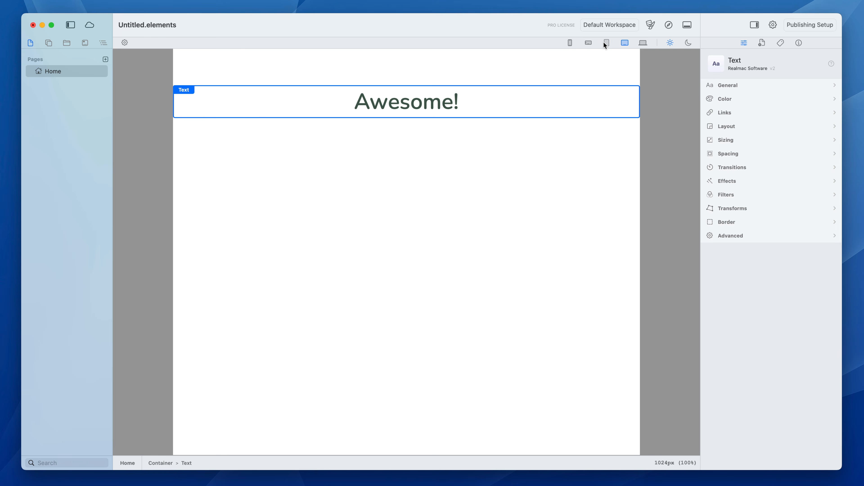
left_click(604, 43)
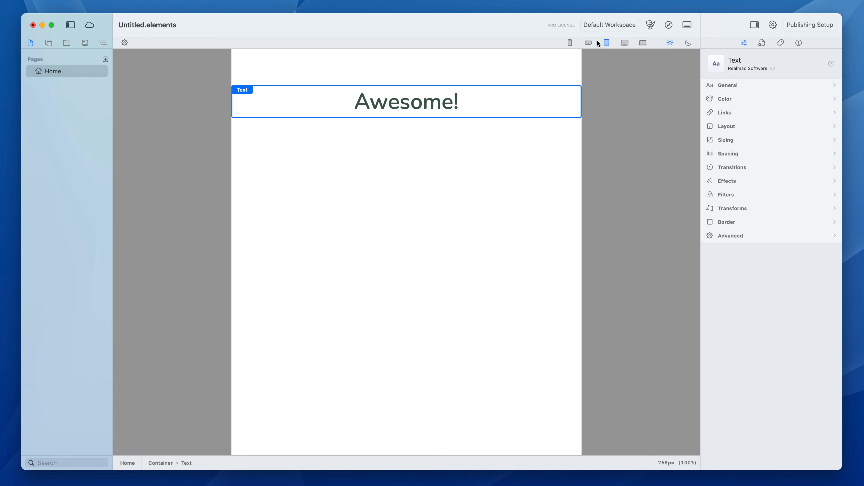
left_click(569, 43)
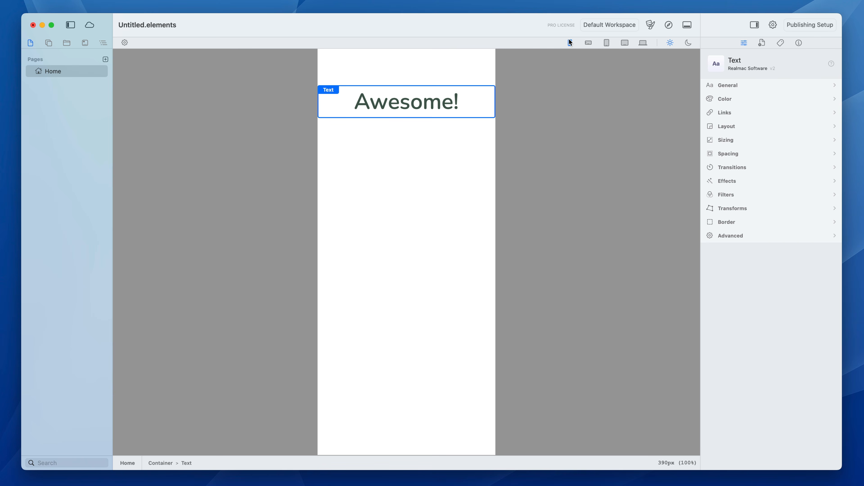
left_click(734, 83)
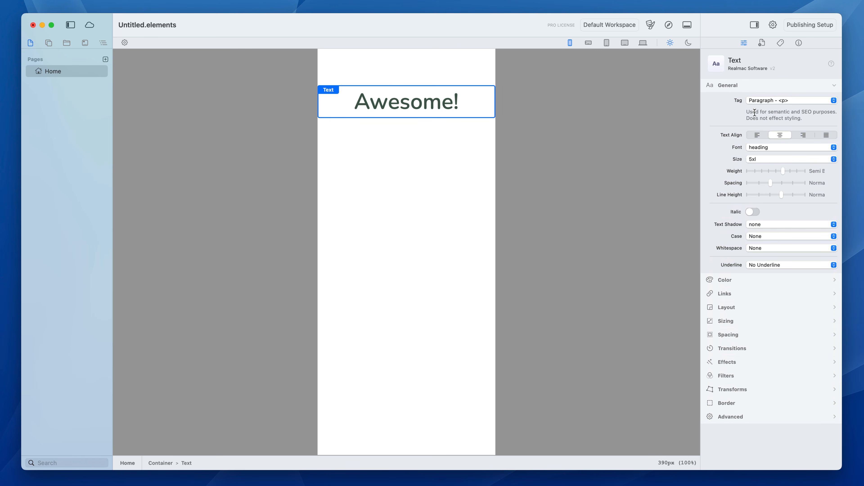
left_click(768, 159)
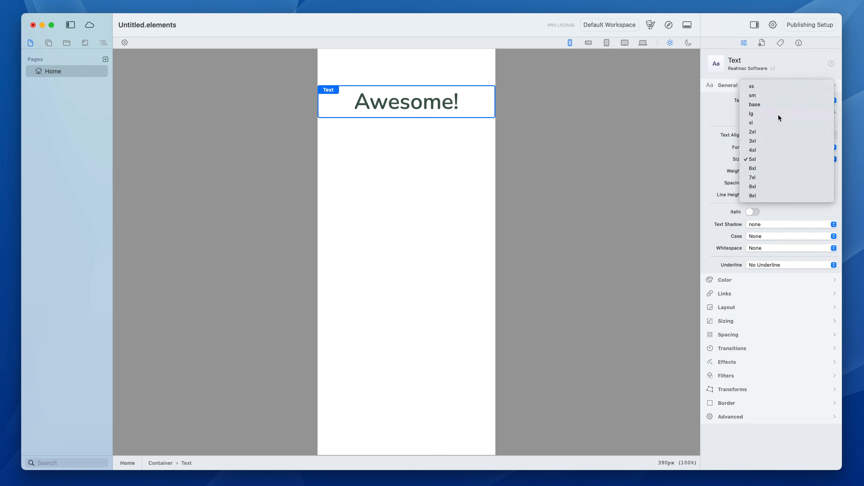
left_click(775, 126)
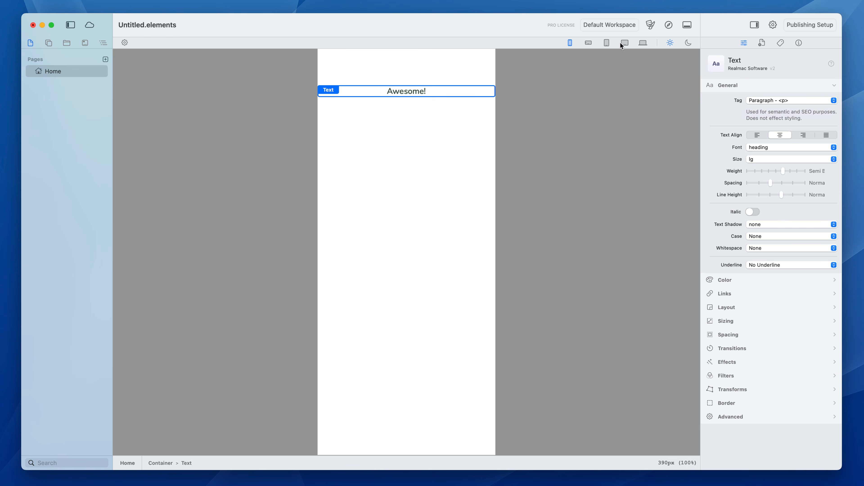
Override the "Awesome!" text's size at the 640 px SM breakpoint with 2xl.
left_click(588, 43)
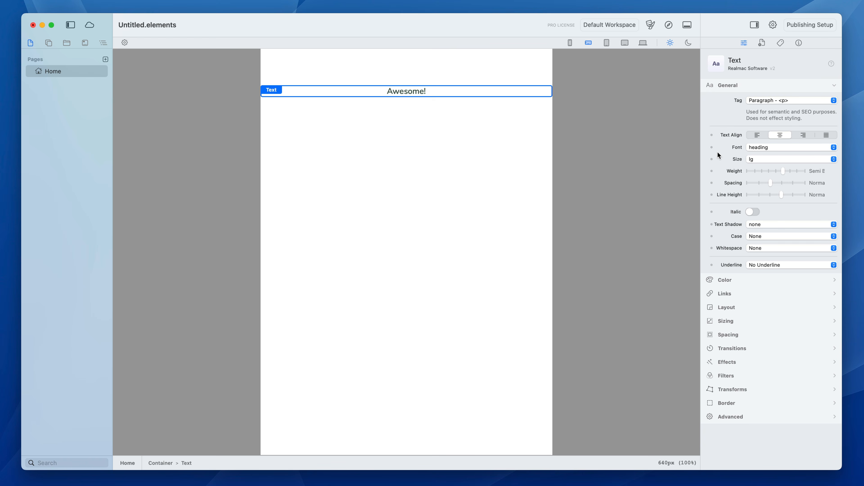
left_click(570, 45)
left_click(584, 42)
left_click(711, 159)
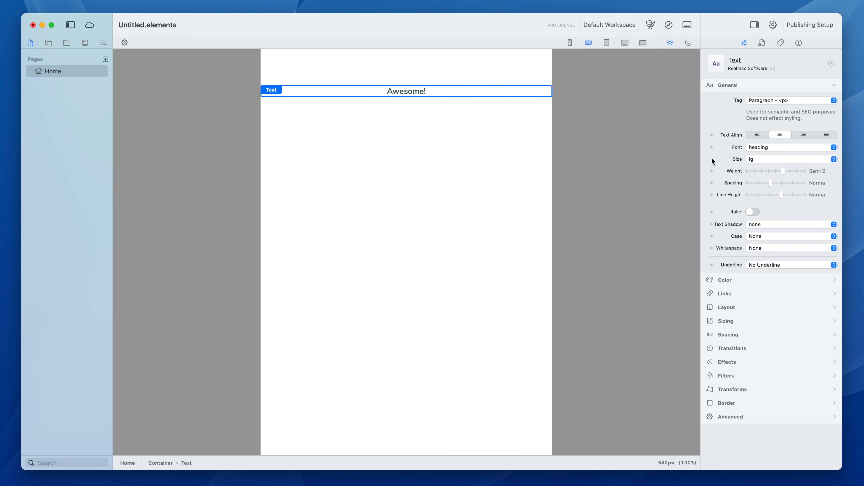
left_click(783, 159)
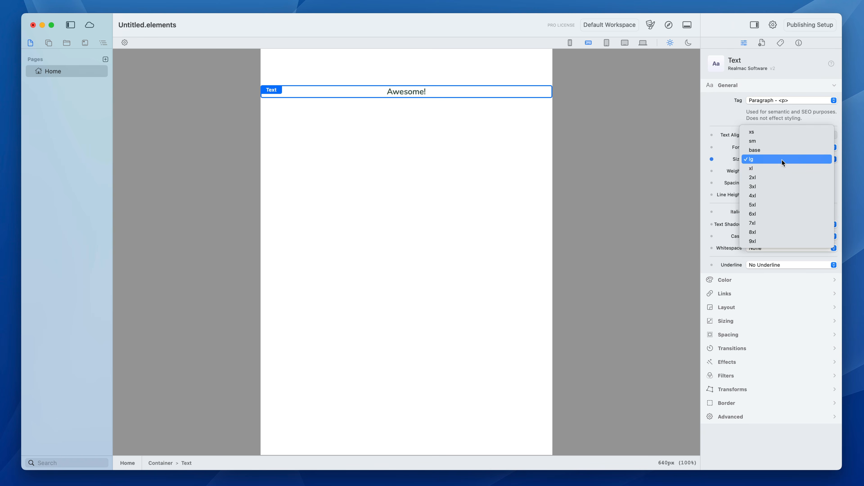
left_click(782, 177)
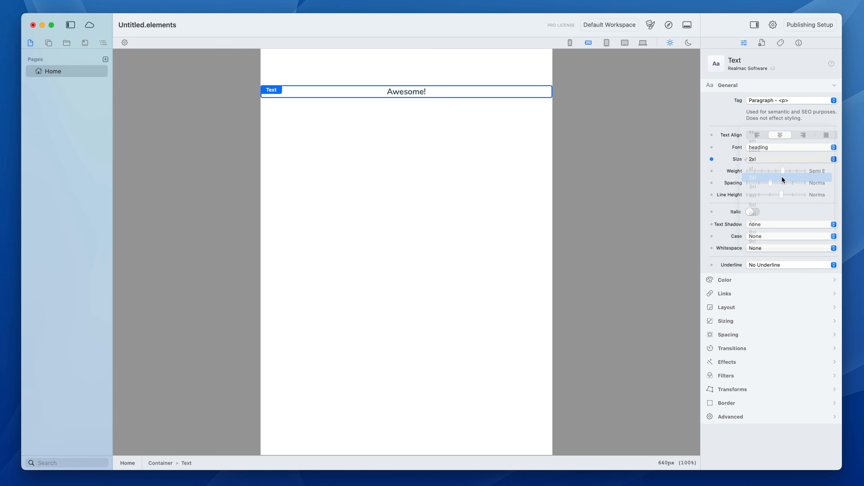
Set the "Awesome!" text's size to 4xl at the 768 px breakpoint and 7xl at the 1024 px breakpoint.
left_click(607, 42)
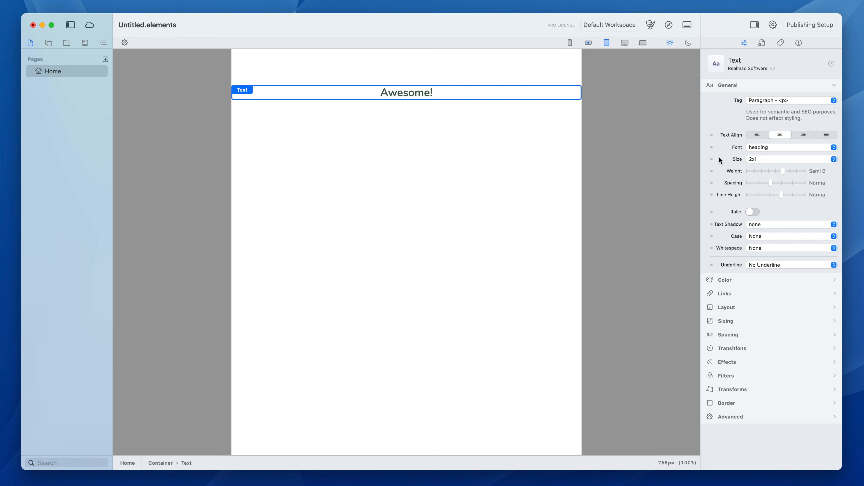
left_click(769, 159)
left_click(774, 177)
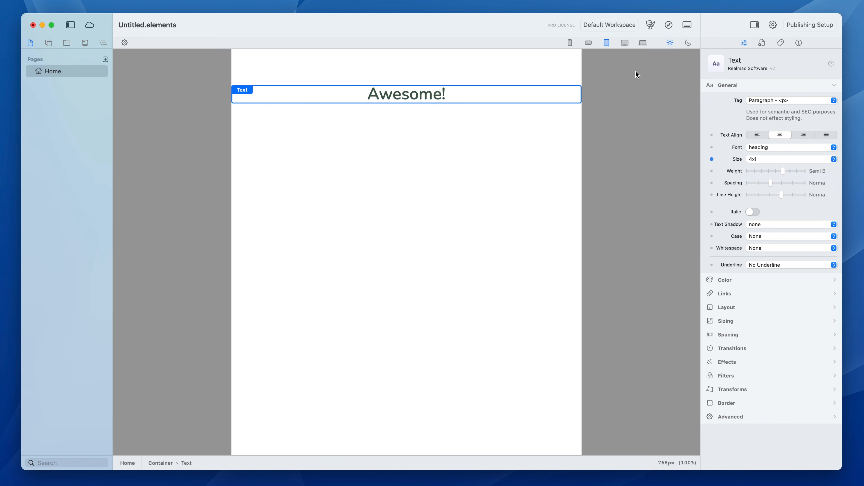
left_click(625, 42)
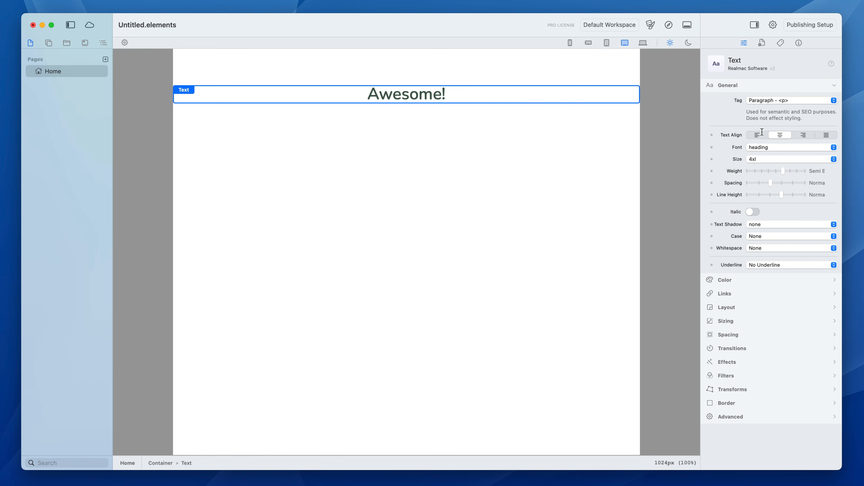
left_click(762, 159)
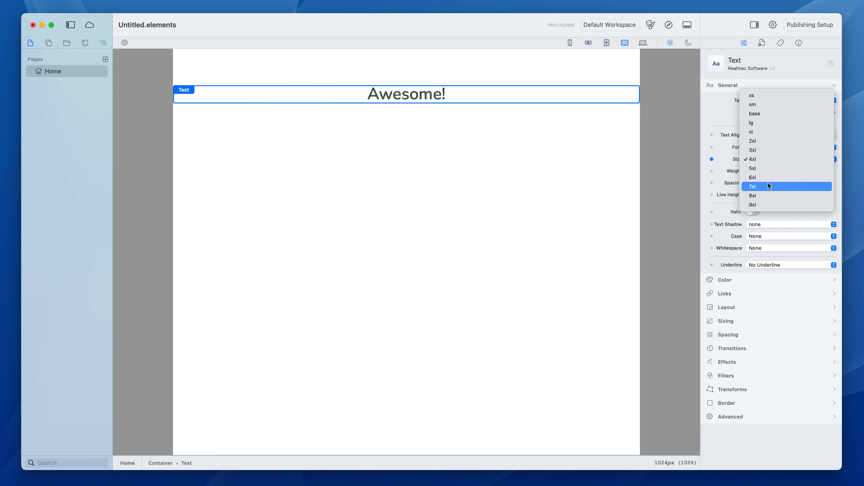
left_click(768, 182)
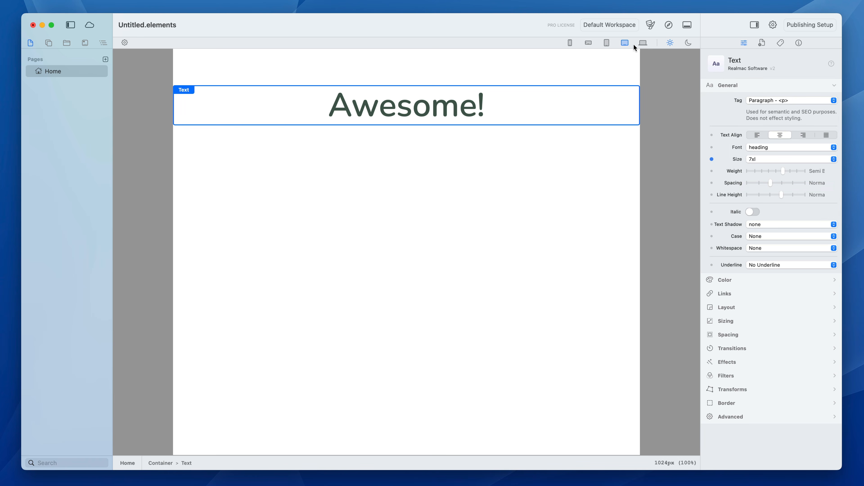
Resize the page canvas across the breakpoints to check how the "Awesome!" text scales.
left_click_drag(636, 88, 515, 94)
mouse_move(588, 101)
left_mouse_down()
mouse_move(656, 101)
mouse_move(546, 106)
mouse_move(600, 106)
left_mouse_up()
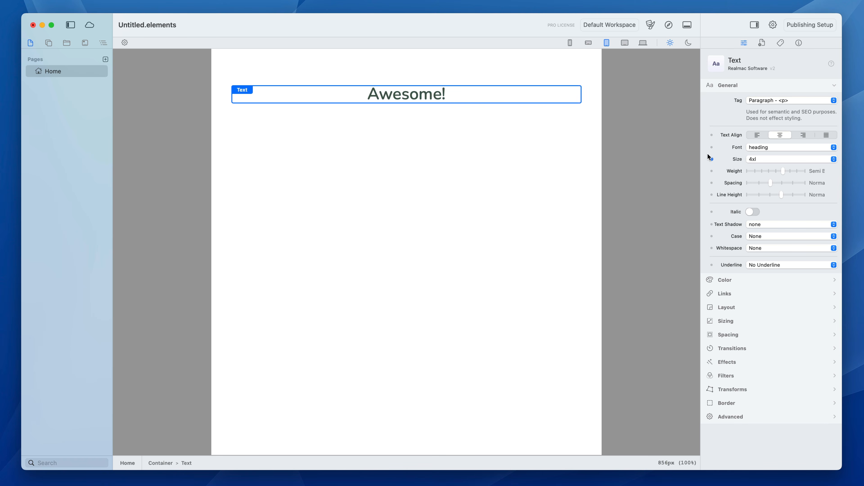
mouse_move(714, 160)
left_click_drag(603, 178, 658, 186)
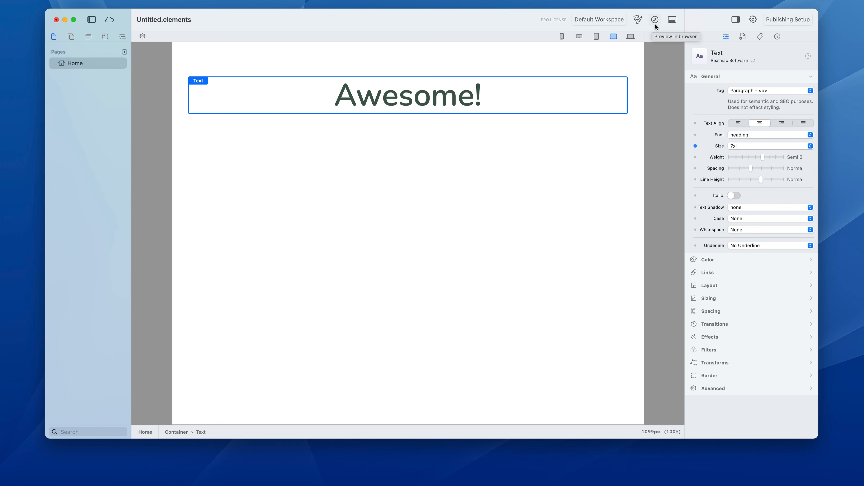
Preview the page in the browser, and look through the list of browsers offered for previewing.
left_click(655, 20)
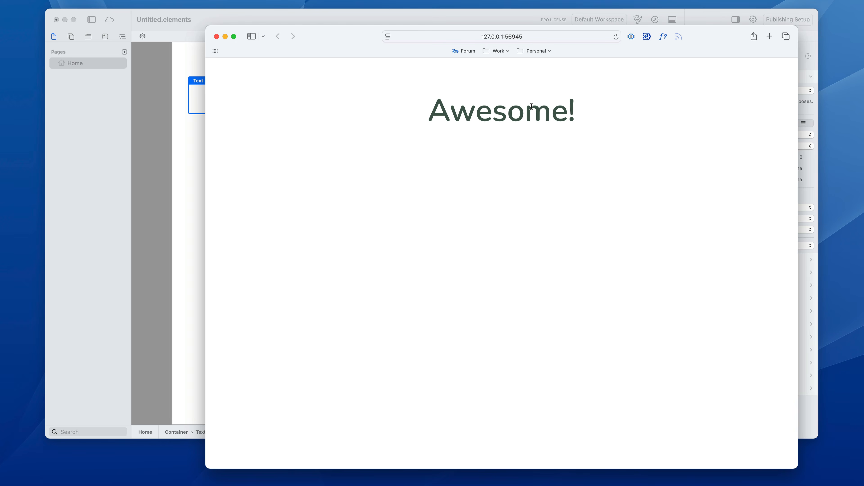
key("super+w")
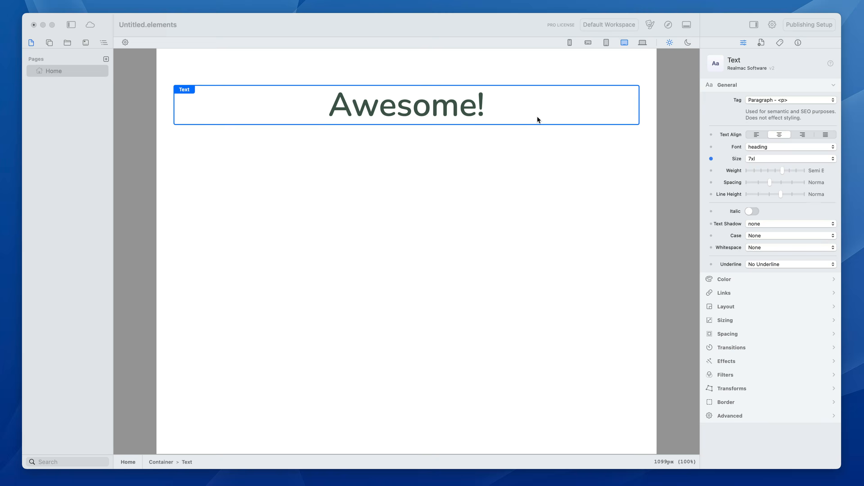
left_click(652, 27)
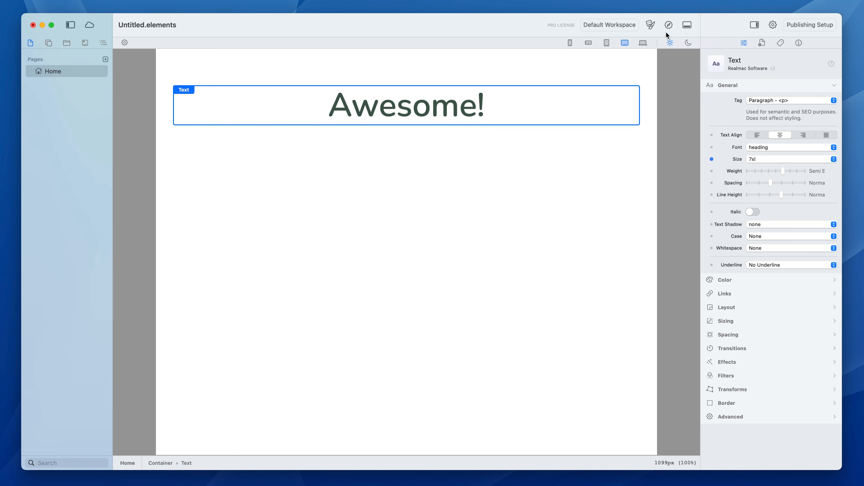
left_click(667, 28)
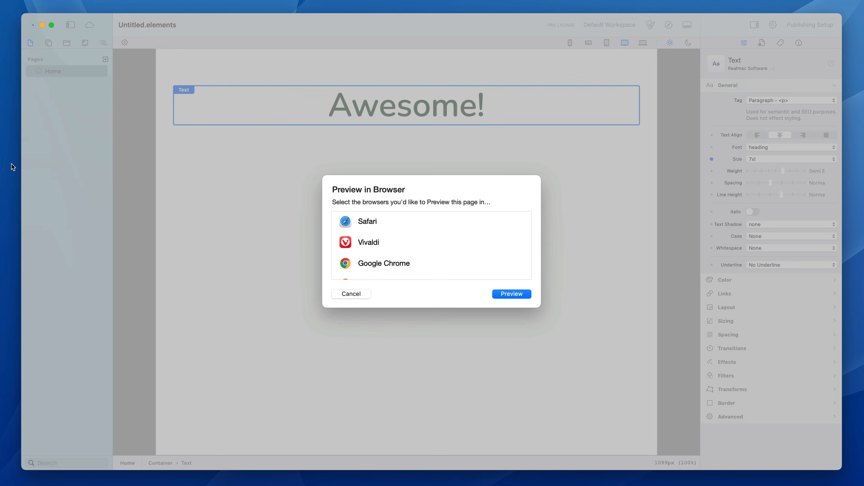
scroll(439, 241, "down", 3)
scroll(439, 243, "up", 3)
left_click(340, 294)
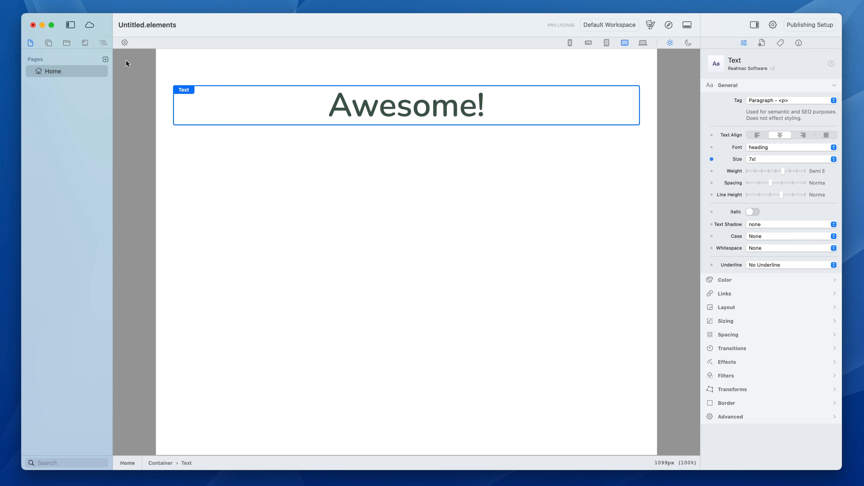
Review the General, Web Icons and Advanced sections of the project settings.
left_click(772, 25)
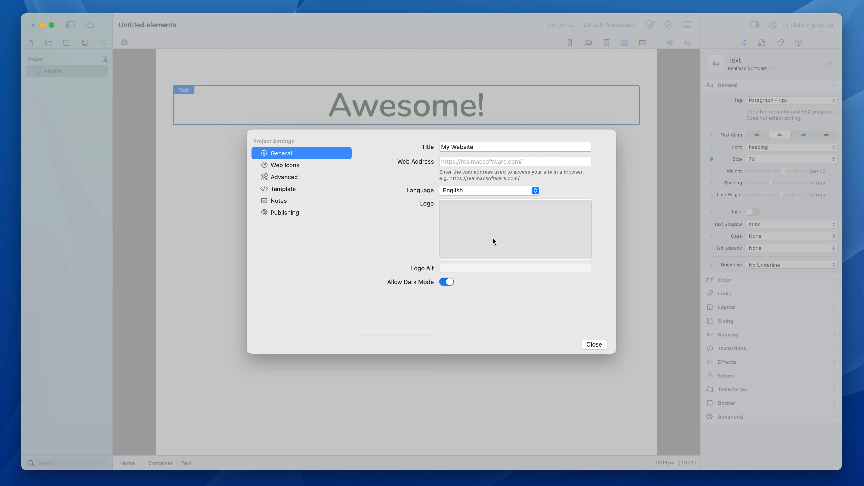
left_click(310, 166)
left_click(301, 178)
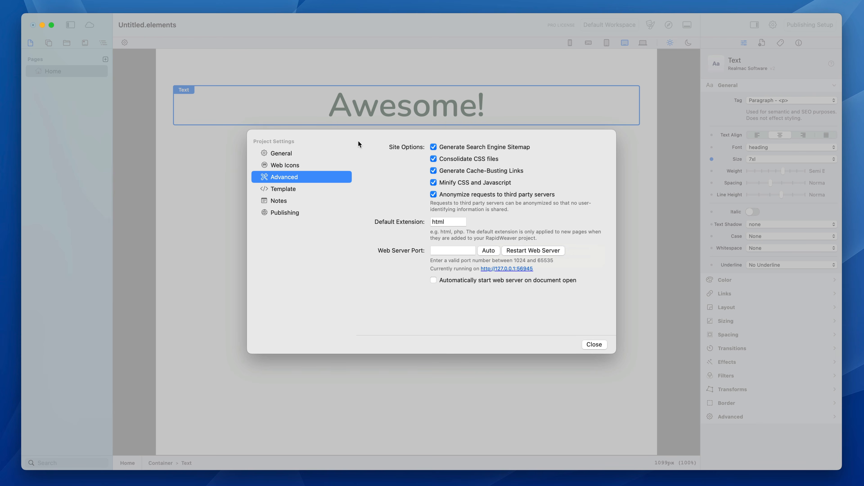
Enlarge the project settings dialog and read through the site template code.
left_click(309, 189)
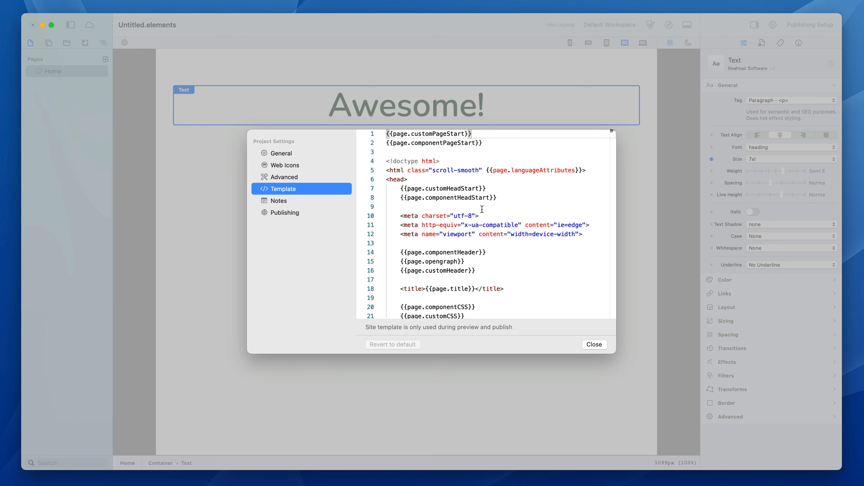
left_click_drag(611, 349, 658, 403)
scroll(585, 261, "down", 3)
scroll(586, 261, "up", 3)
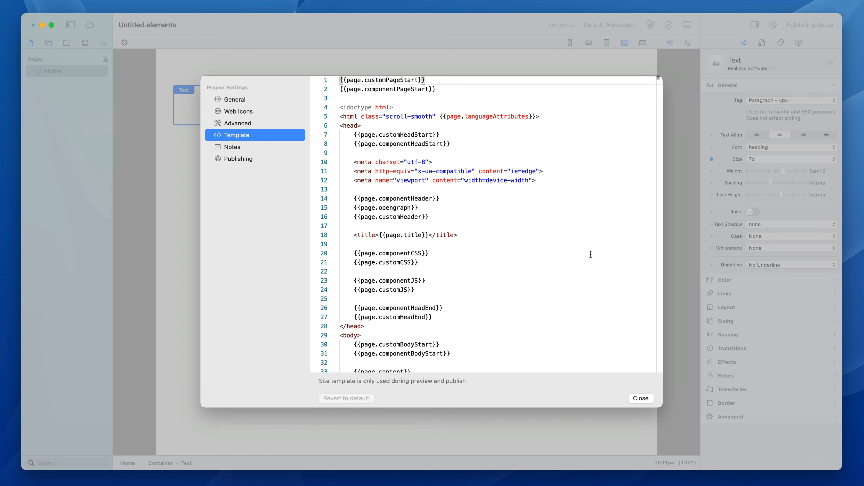
scroll(588, 253, "down", 10)
scroll(507, 199, "up", 10)
Review the project's Notes and Publishing settings, including the available publishing methods, and close the project settings.
left_click(249, 147)
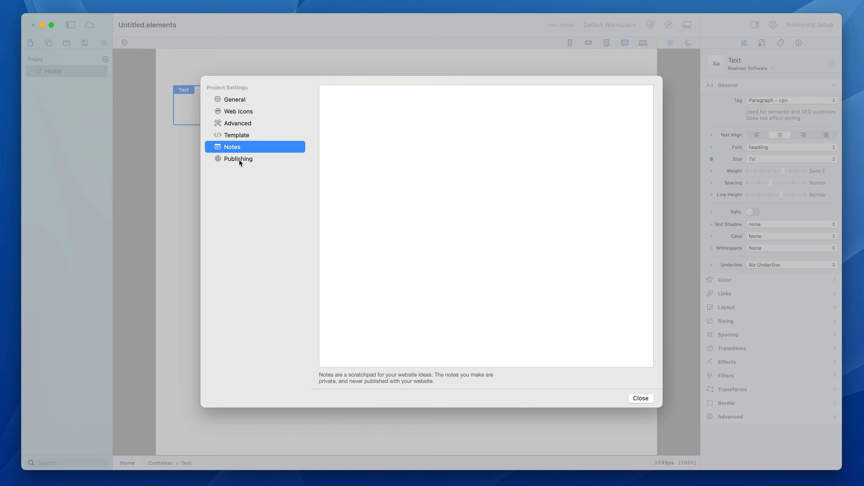
left_click(240, 160)
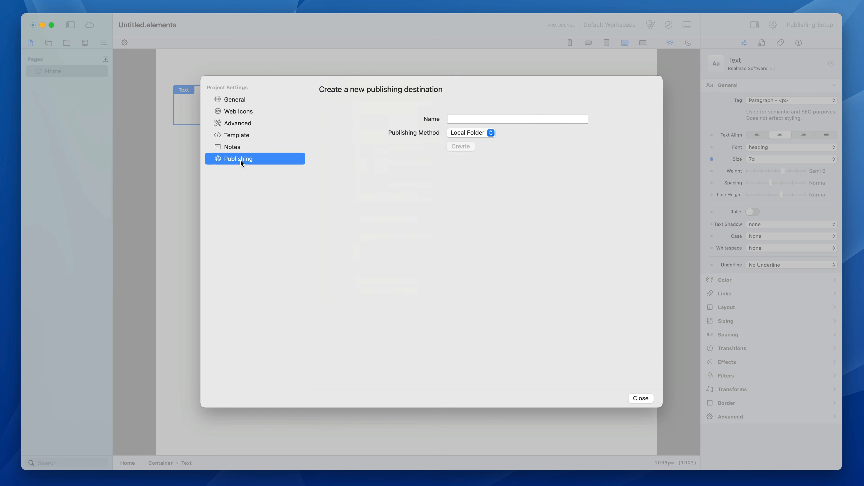
left_click(490, 133)
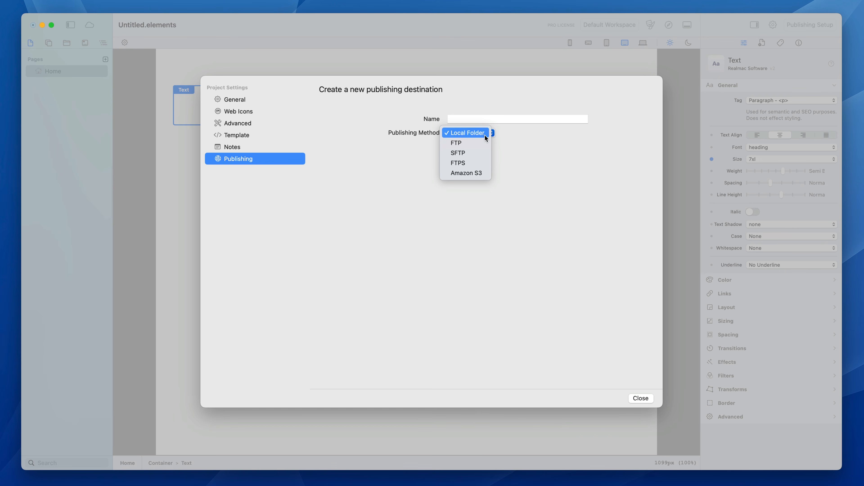
left_click(502, 136)
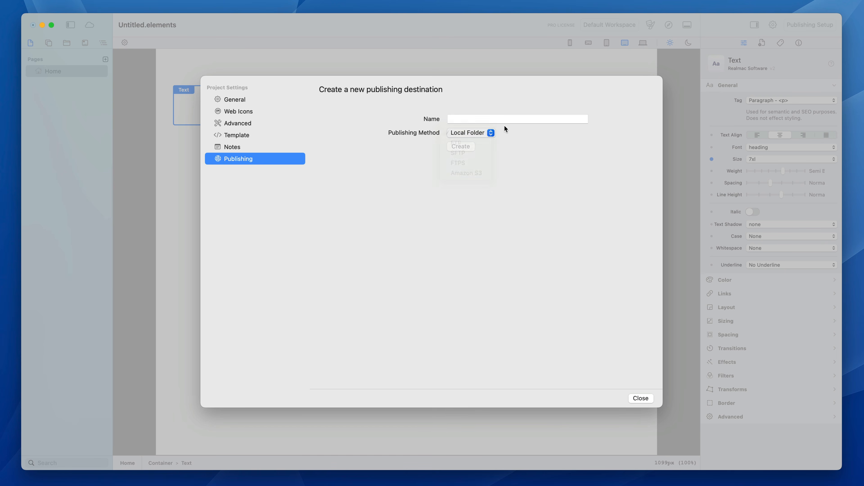
left_click(641, 398)
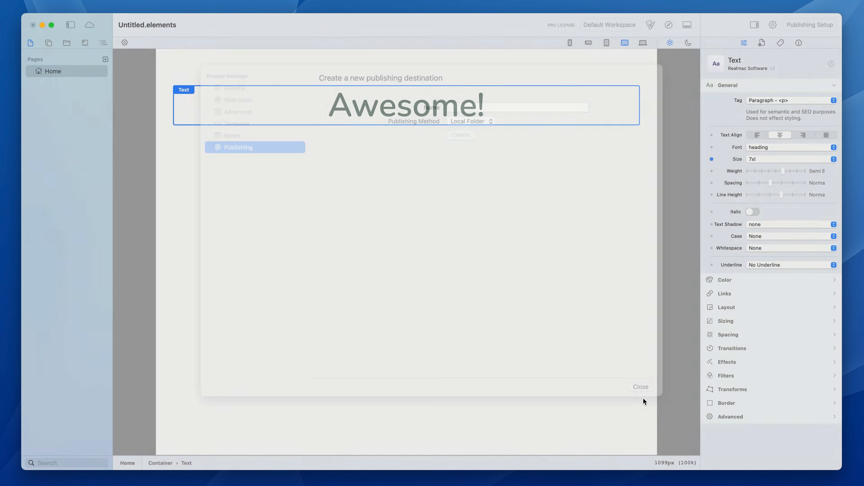